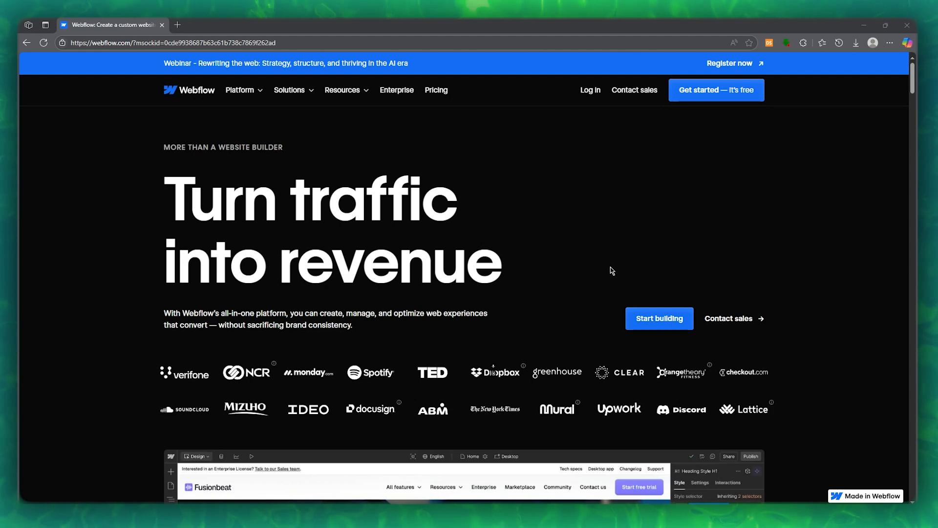
Look through the Webflow homepage, including its headline, client logos, Designer preview and feature descriptions.
scroll(570, 248, "down", 1)
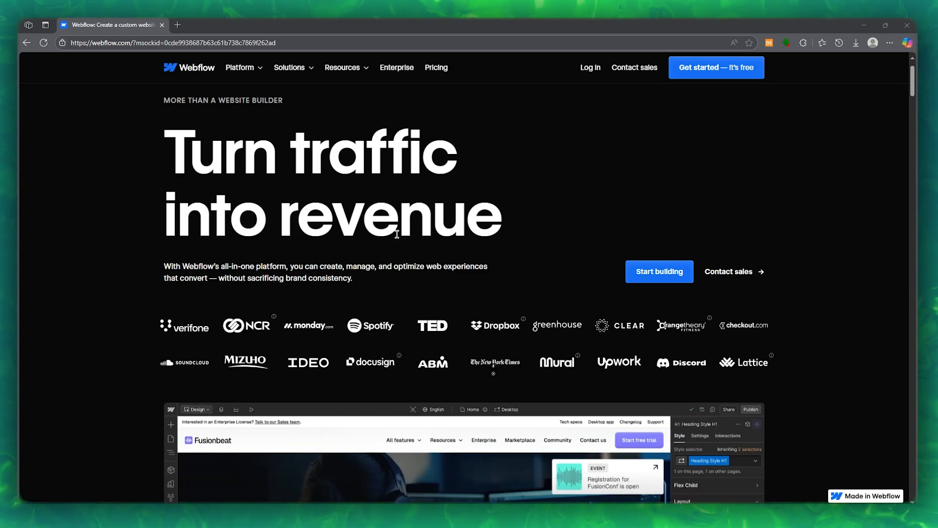
left_click_drag(528, 250, 163, 160)
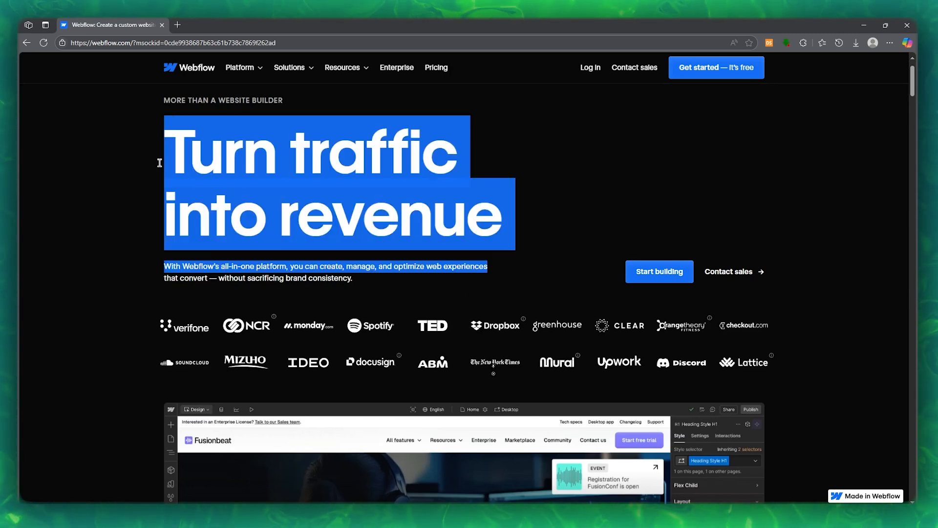
left_click(621, 222)
scroll(274, 223, "down", 3)
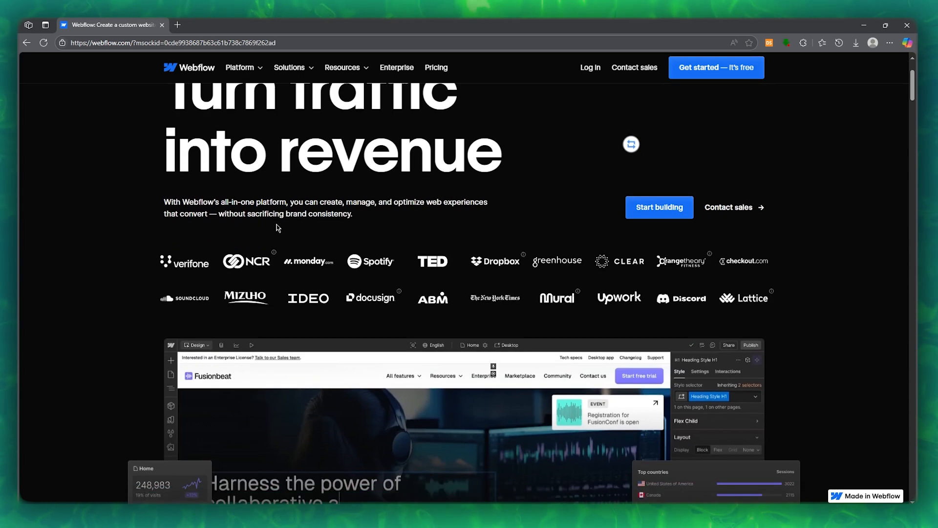
scroll(264, 226, "down", 1)
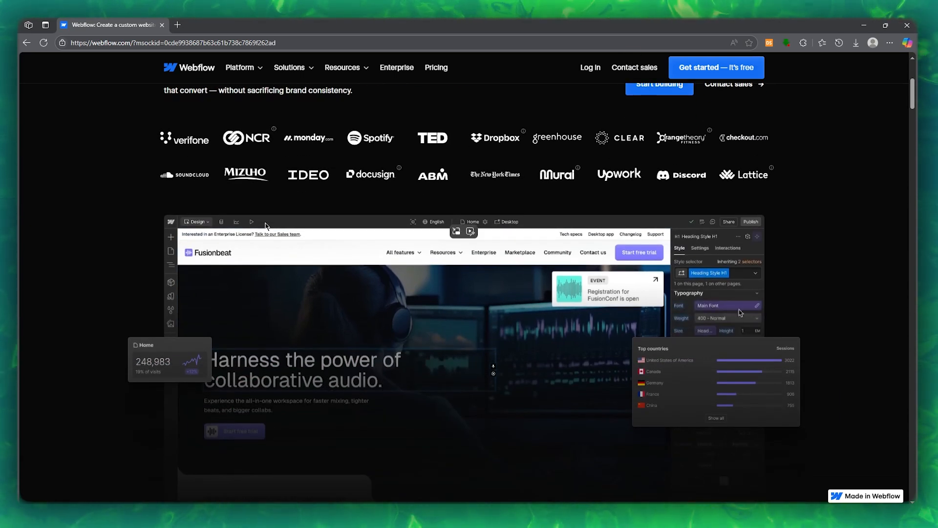
scroll(274, 232, "down", 1)
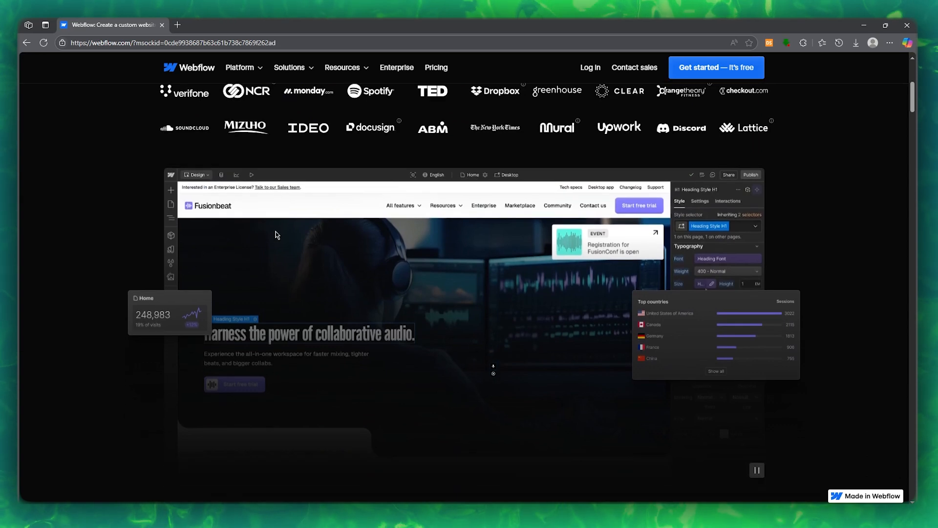
scroll(264, 234, "down", 1)
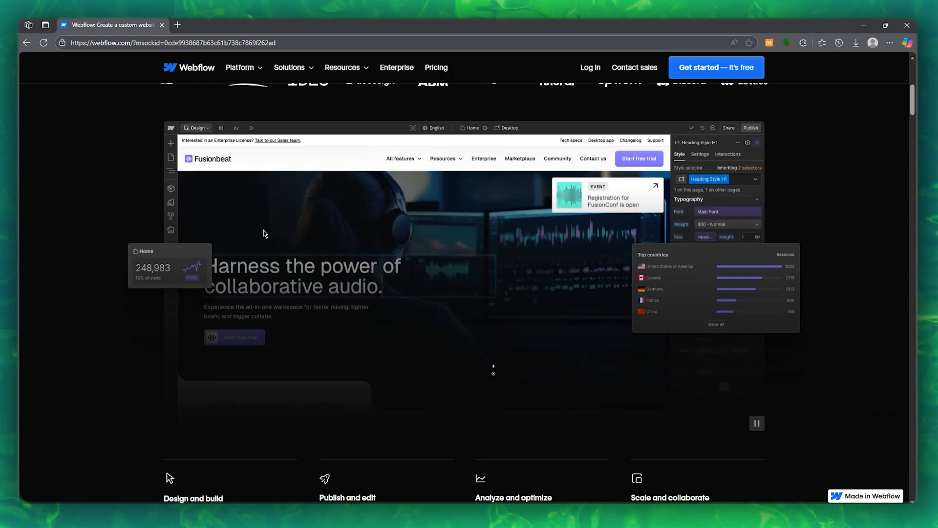
scroll(263, 233, "down", 1)
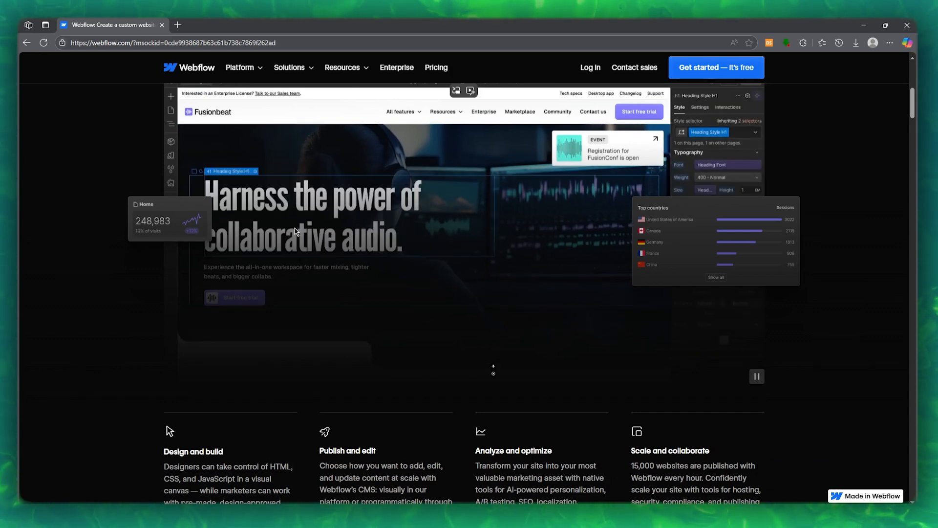
scroll(295, 228, "down", 2)
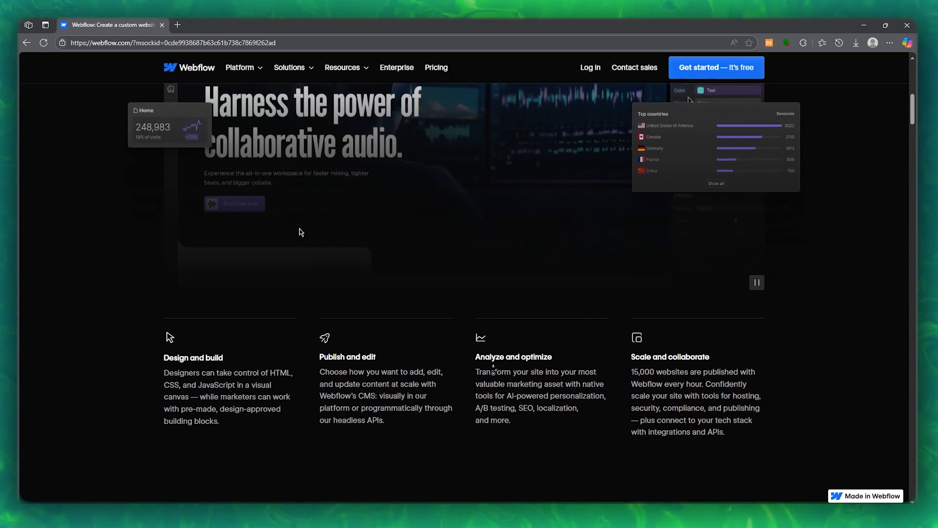
scroll(339, 234, "down", 2)
scroll(348, 232, "up", 10)
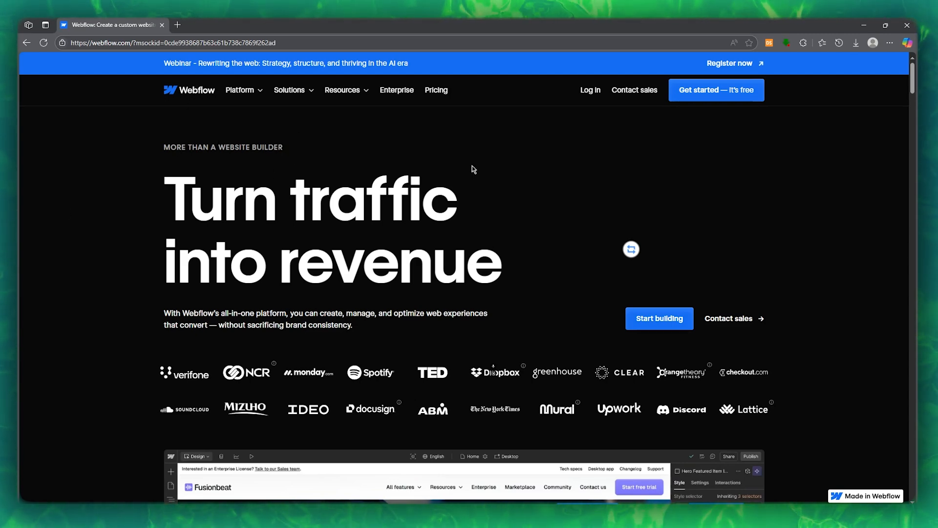
Start a free Webflow sign-up and submit the work email address.
left_click(741, 93)
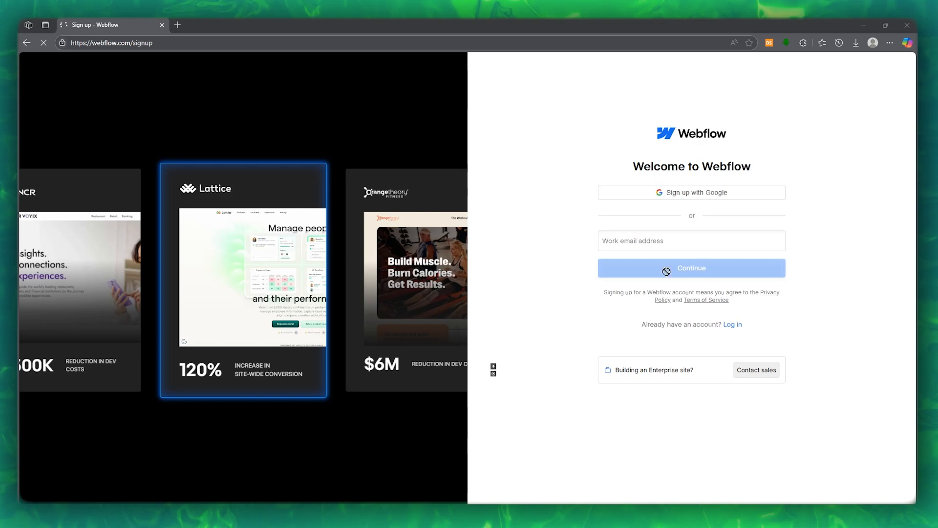
left_click(667, 243)
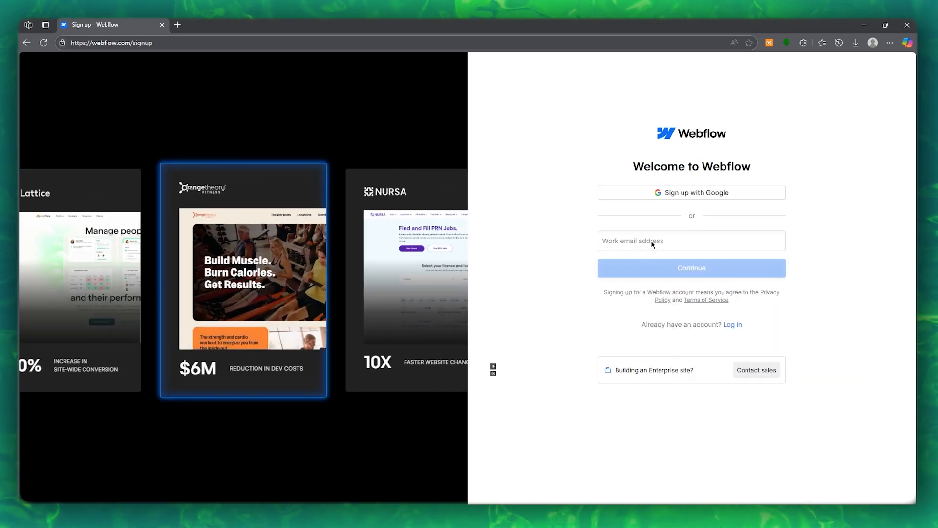
left_click(652, 240)
right_click(652, 241)
left_click(691, 313)
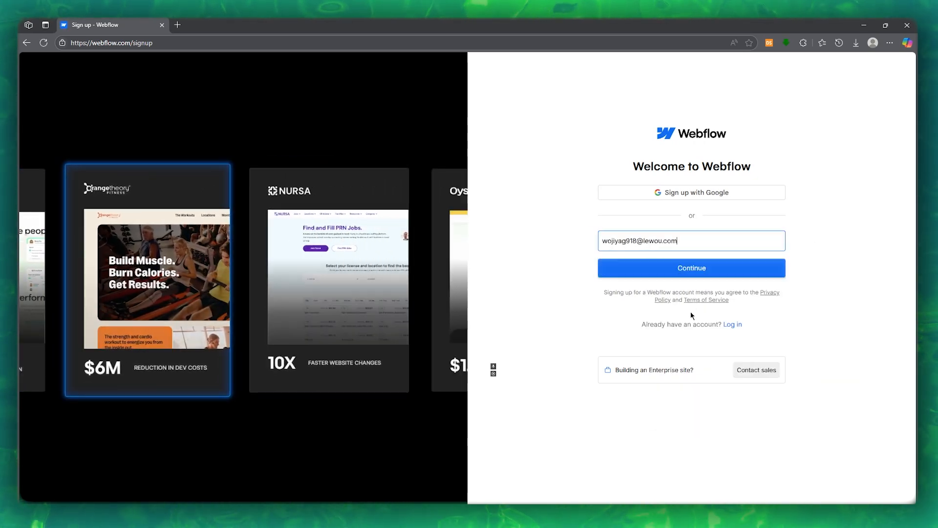
left_click(731, 273)
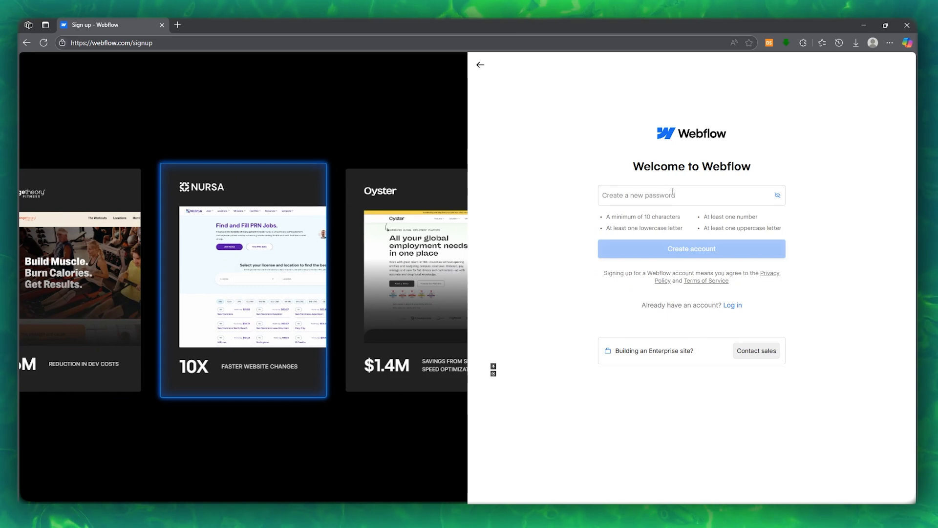
Enter a new account password that meets the listed requirements and create the account.
left_click(639, 192)
type("W")
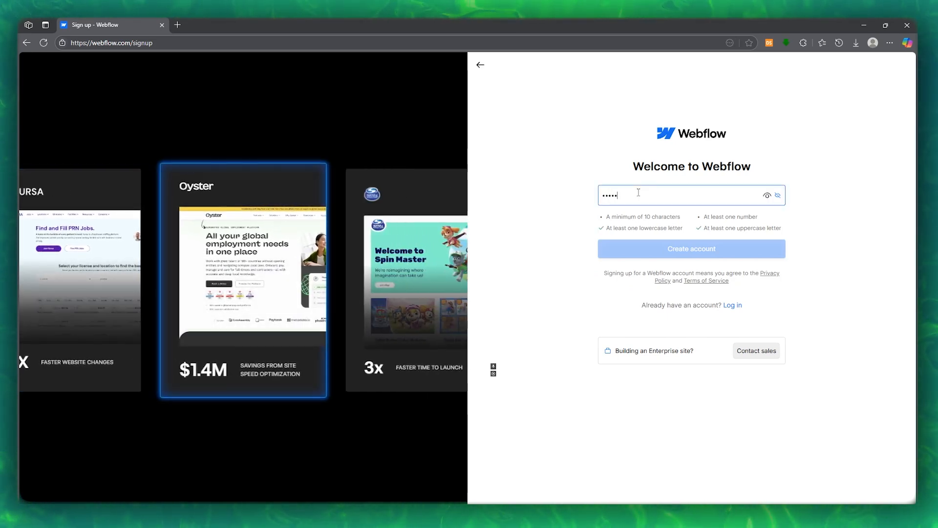
type("••••••••")
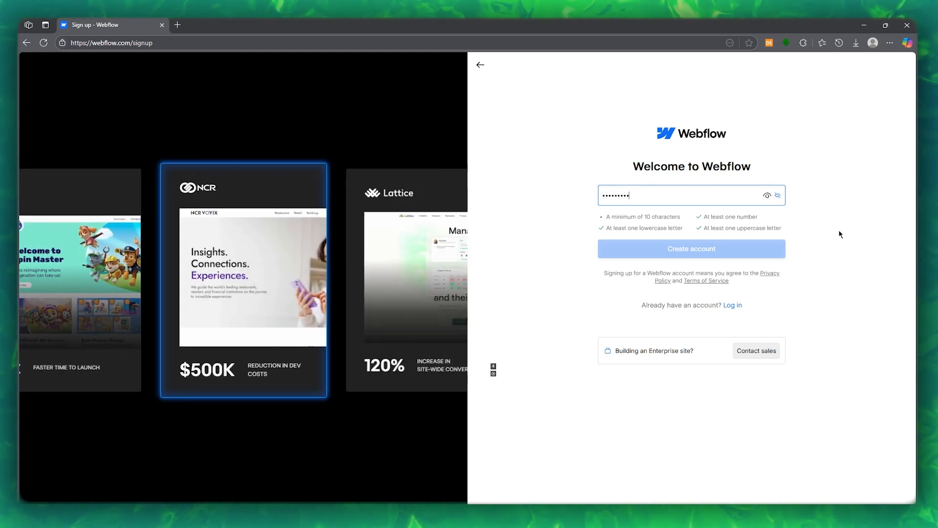
type("•")
left_click(750, 258)
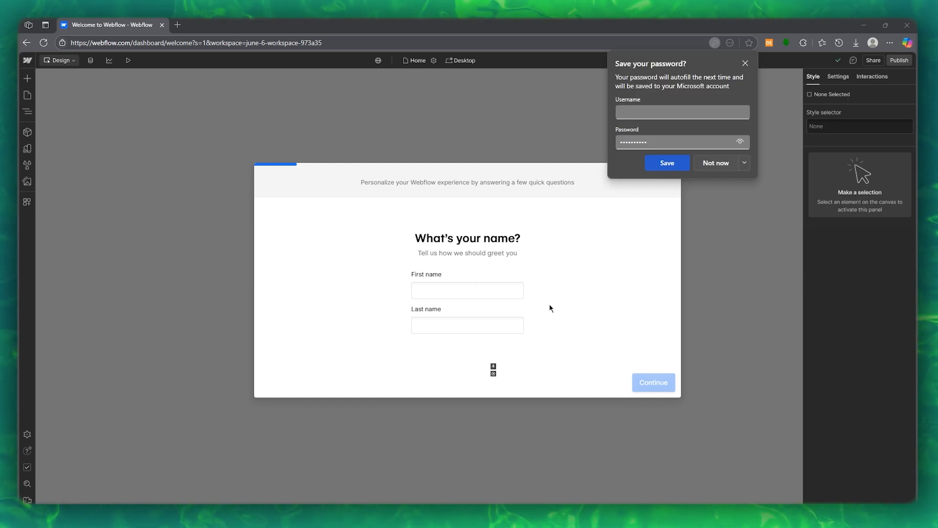
Fill in the first and last name in the onboarding questionnaire and continue.
left_click(432, 291)
left_click(452, 336)
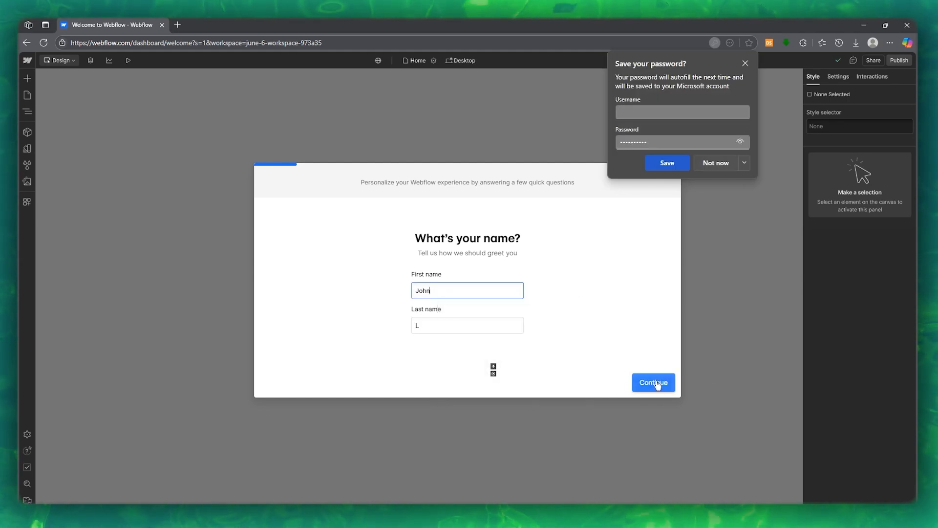
left_click(655, 382)
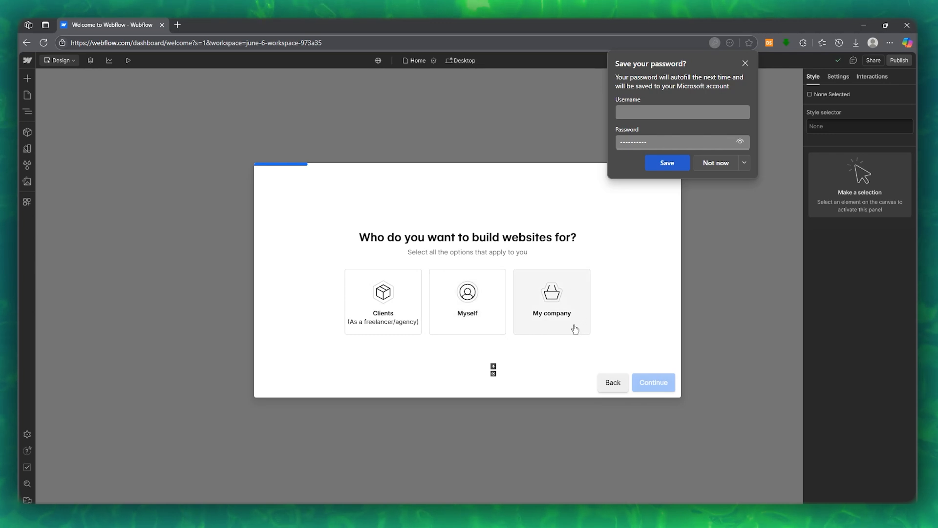
Answer that the websites are for Myself and choose No for being a student.
left_click(482, 315)
left_click(664, 386)
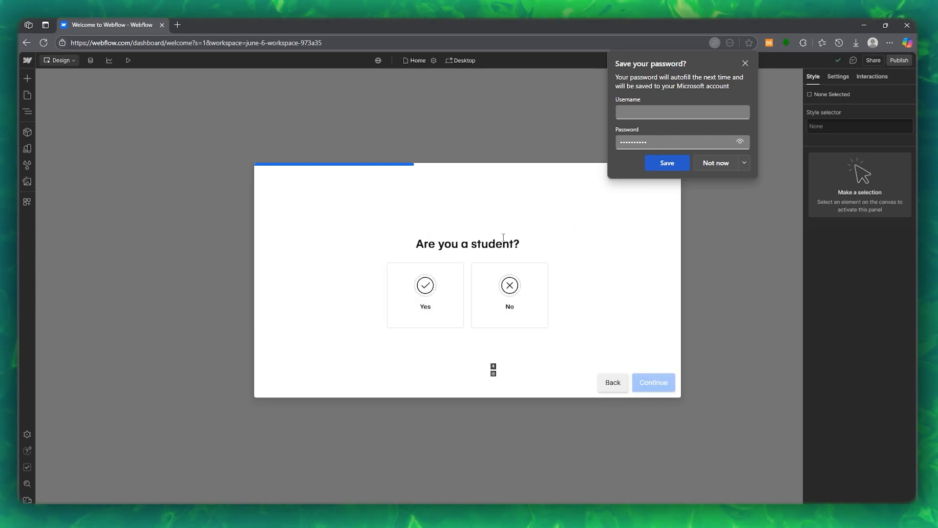
left_click(526, 298)
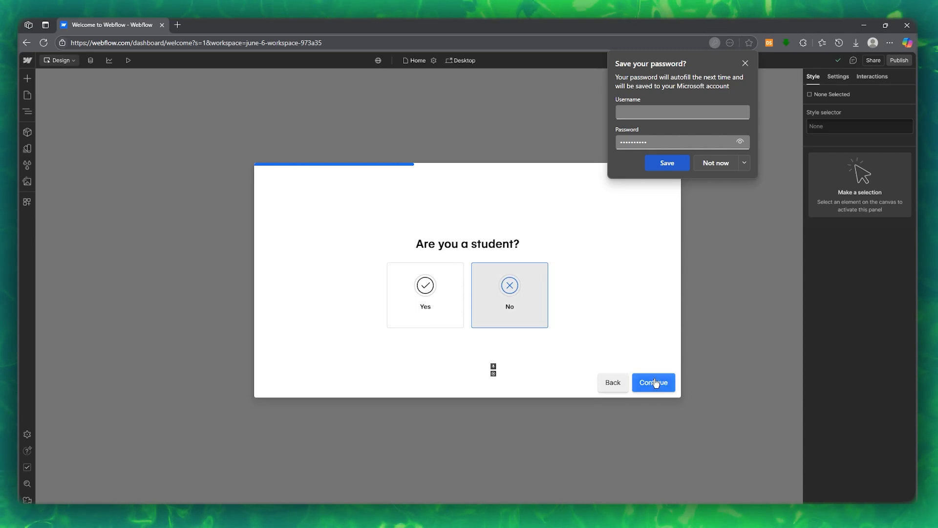
left_click(655, 383)
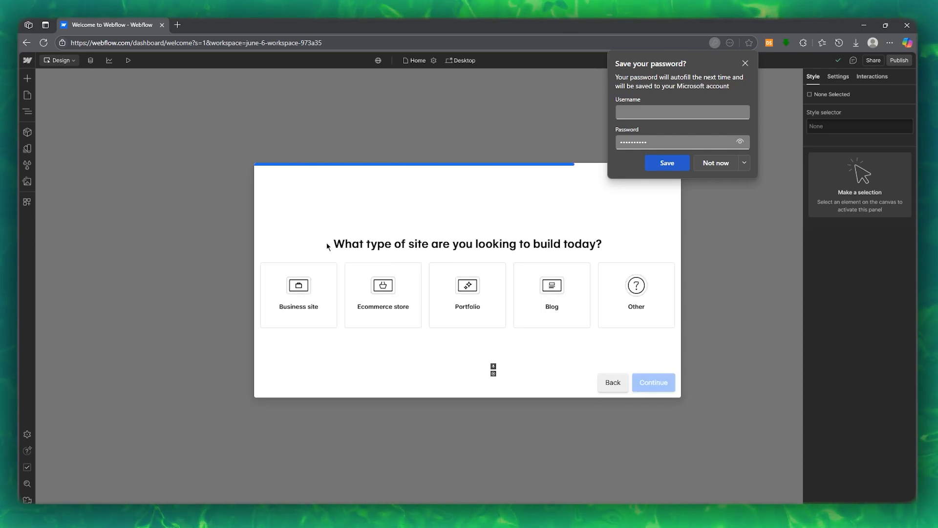
Choose Portfolio as the type of site to build and continue.
left_click_drag(310, 243, 606, 240)
left_click(504, 243)
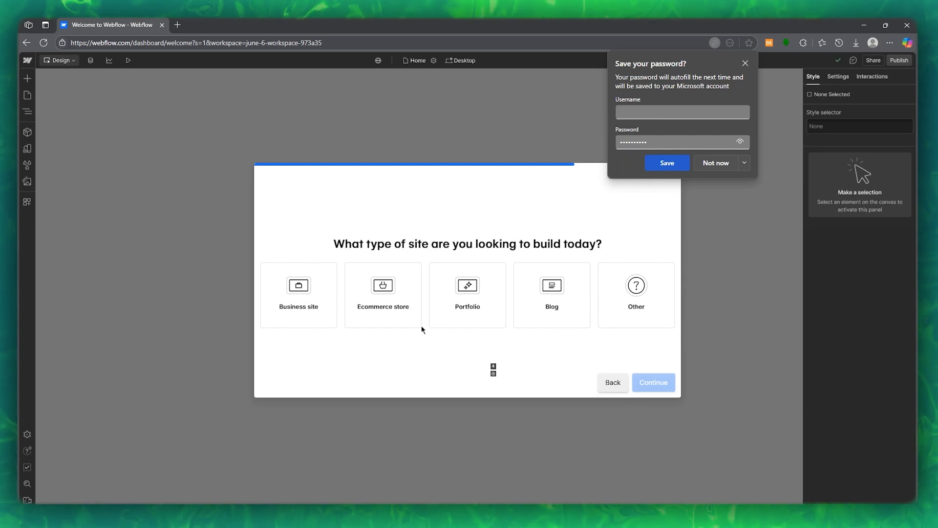
left_click(459, 302)
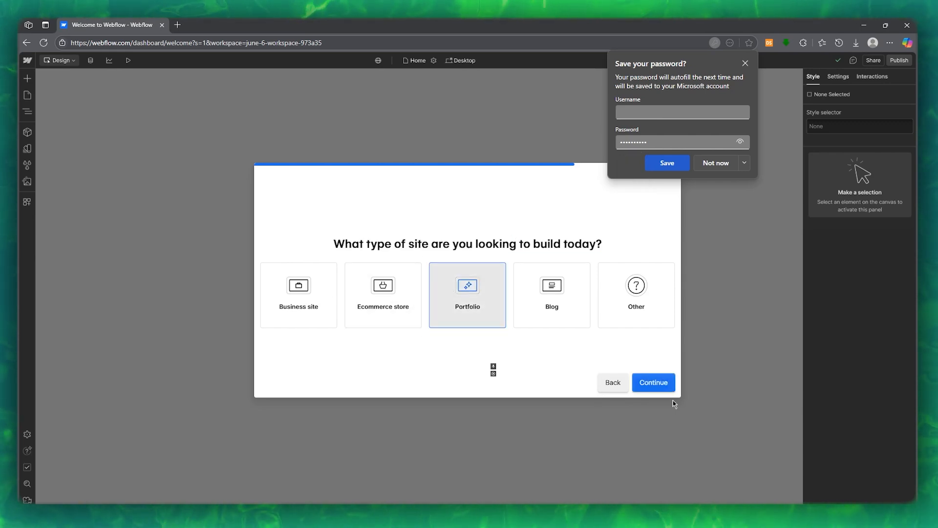
left_click(654, 382)
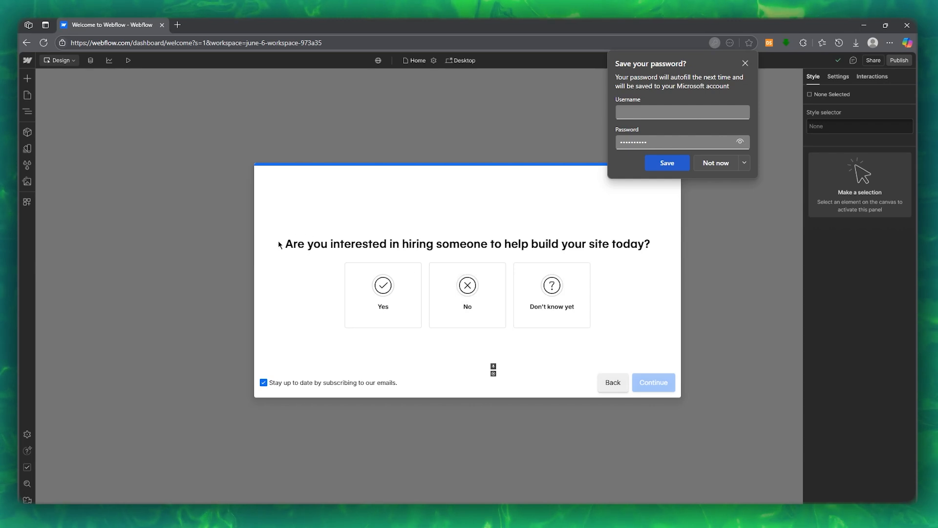
Answer No to hiring someone to help build the site, finish the questionnaire, and dismiss the browser's password-saving prompt.
left_click_drag(280, 244, 671, 255)
left_click(641, 307)
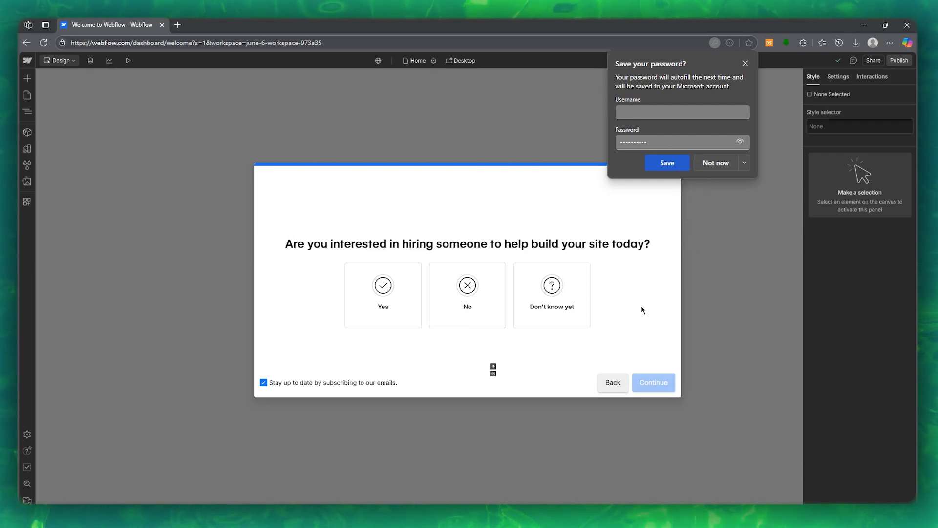
left_click(466, 300)
left_click(657, 384)
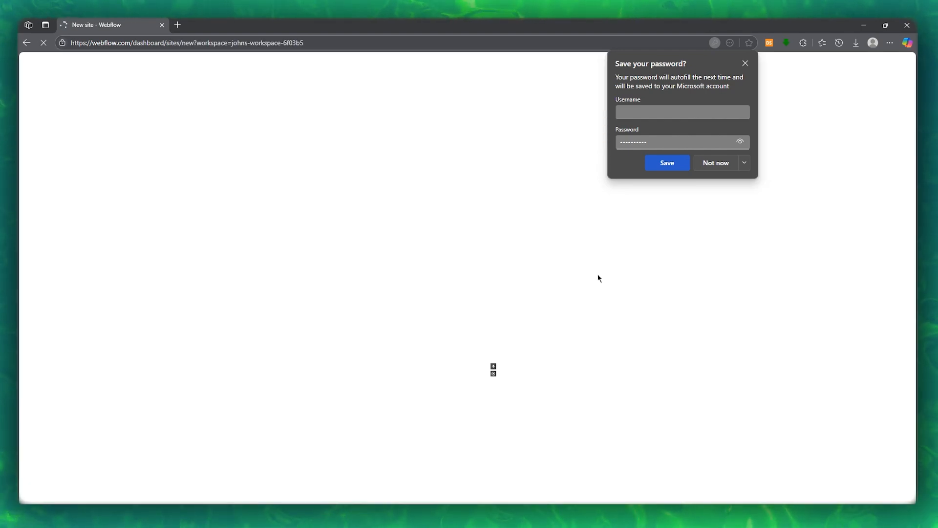
left_click(745, 63)
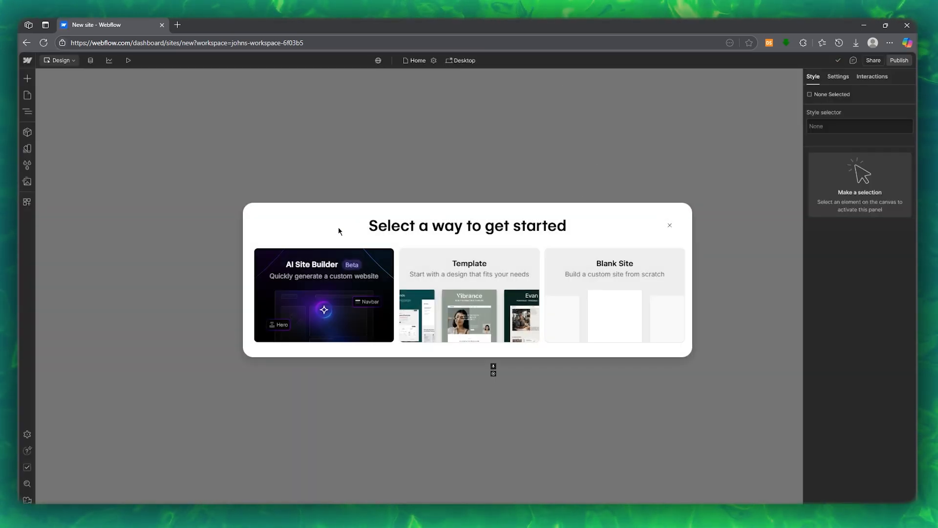
Exit the getting-started choices to the dashboard and create a new Blank Site with the suggested site name.
left_click_drag(568, 223, 367, 225)
left_click(670, 226)
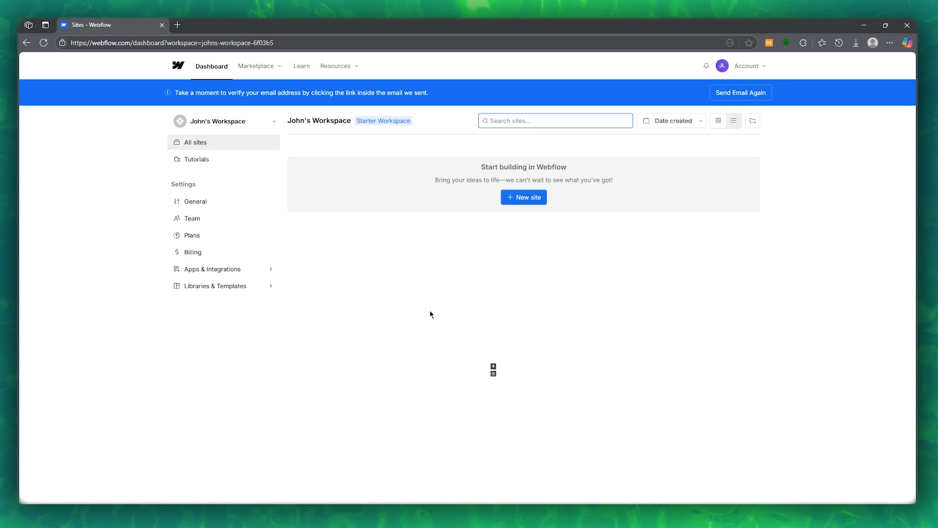
left_click(536, 197)
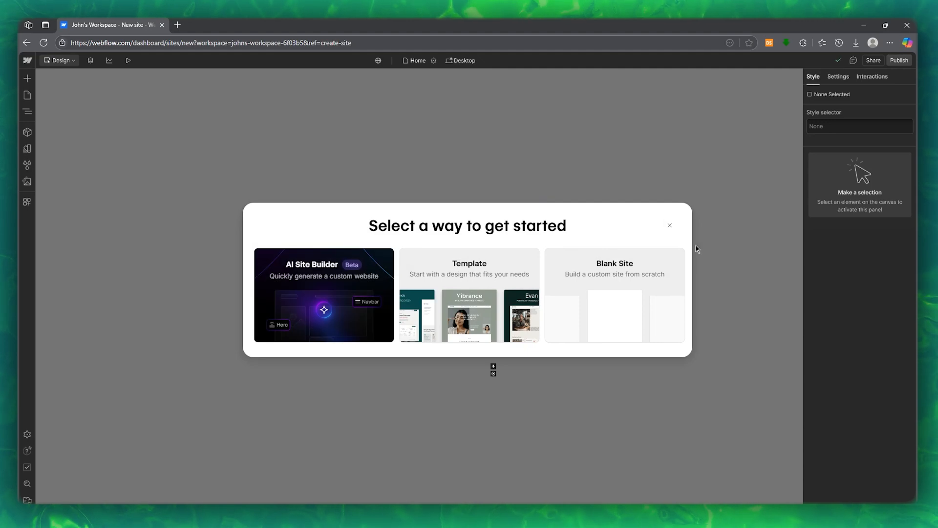
left_click(629, 308)
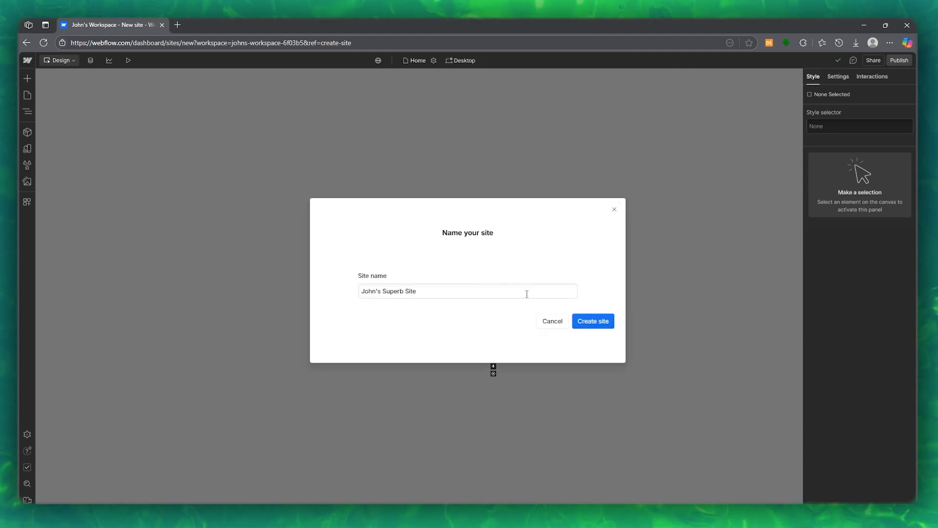
left_click(597, 321)
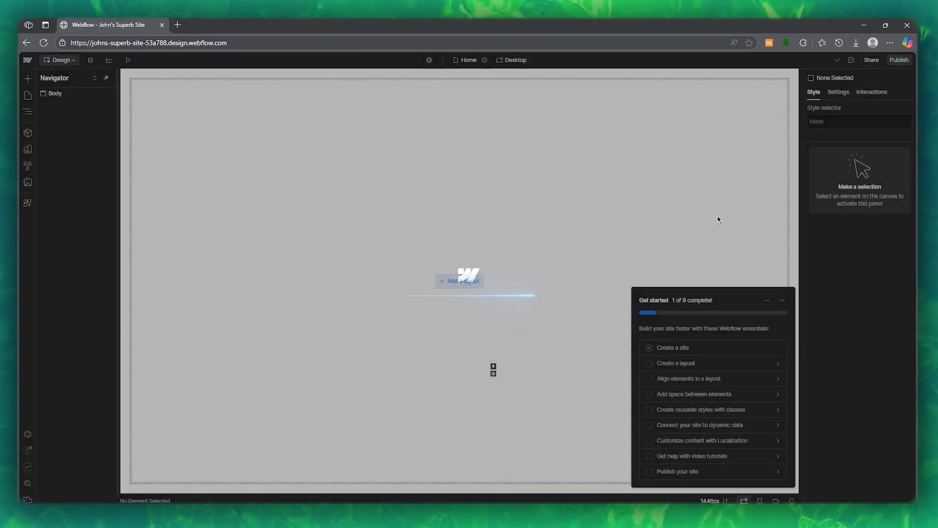
Collapse the Get started checklist and add a Heading element from the Typography elements to the page's Body.
left_click(781, 301)
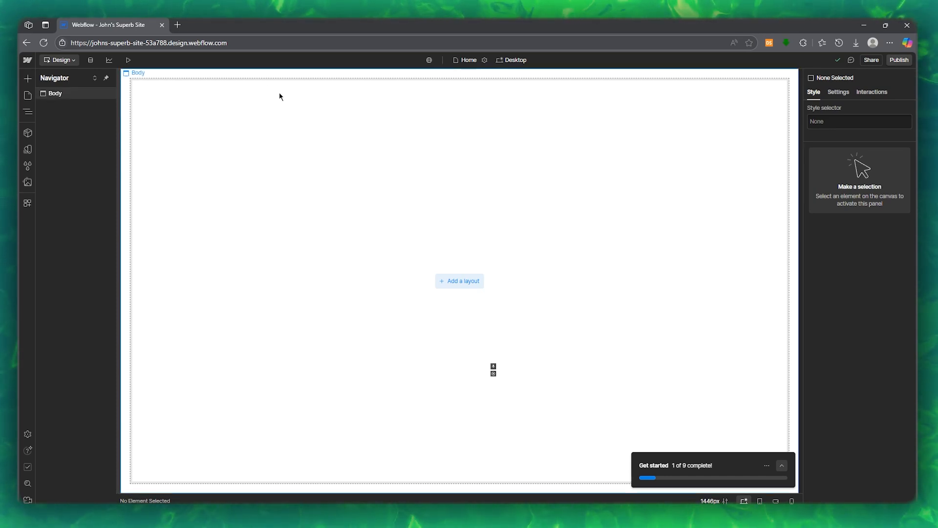
left_click(313, 74)
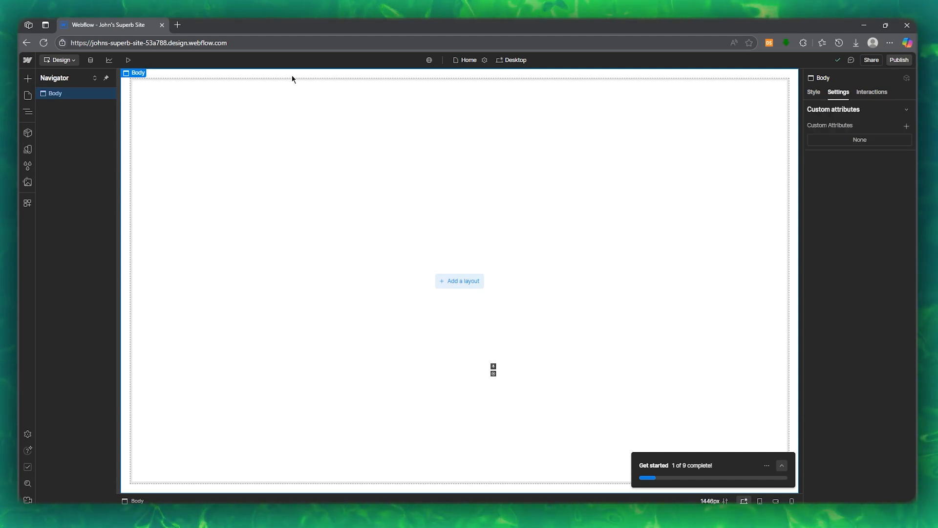
left_click(30, 81)
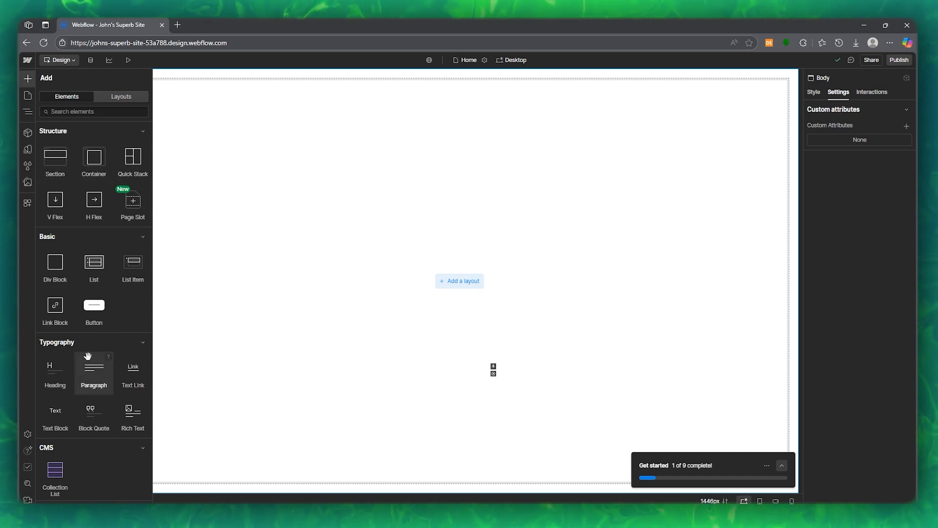
scroll(88, 355, "down", 2)
left_click_drag(62, 275, 452, 100)
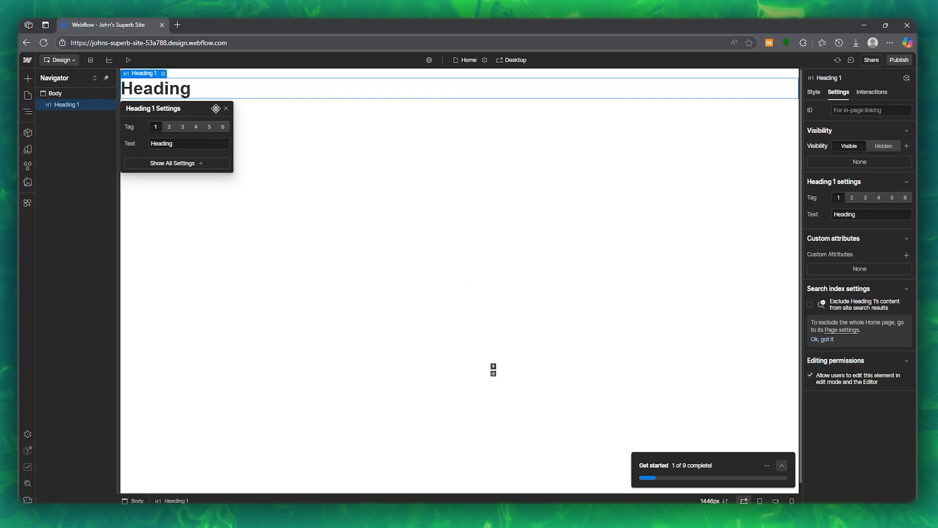
Change the heading's text to Portfolio.
left_click_drag(181, 143, 149, 144)
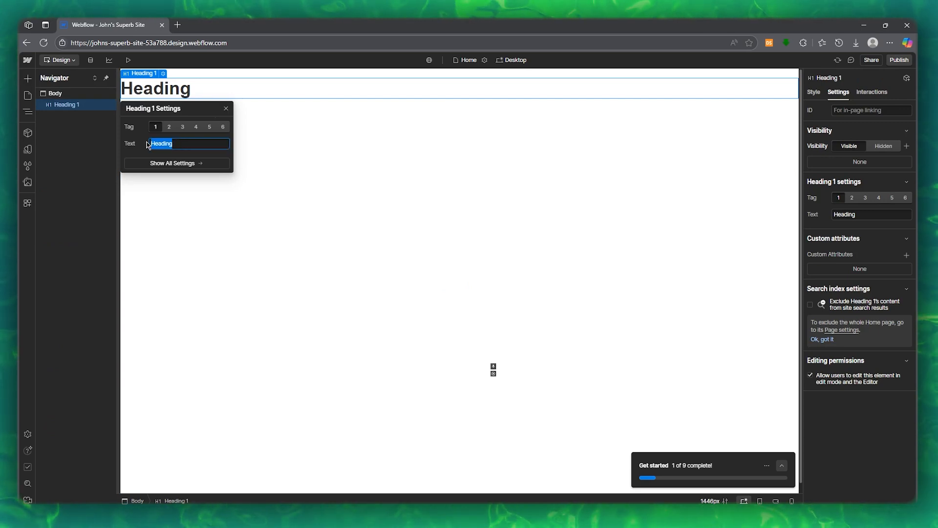
type("P")
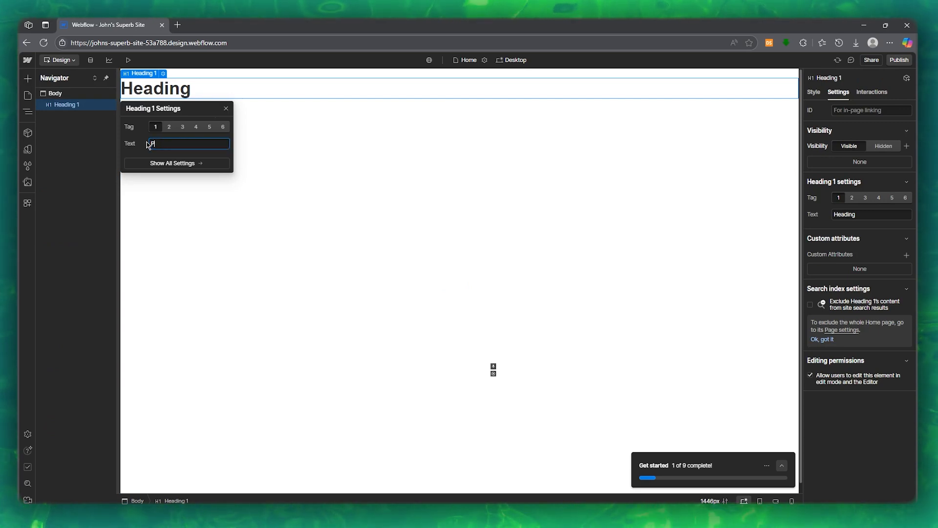
type("ortfp")
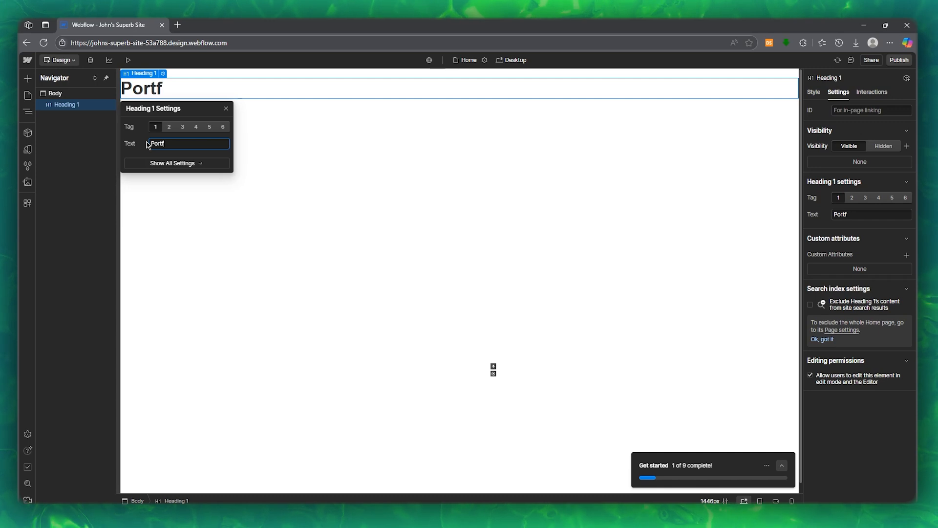
key("BackSpace")
type("olio")
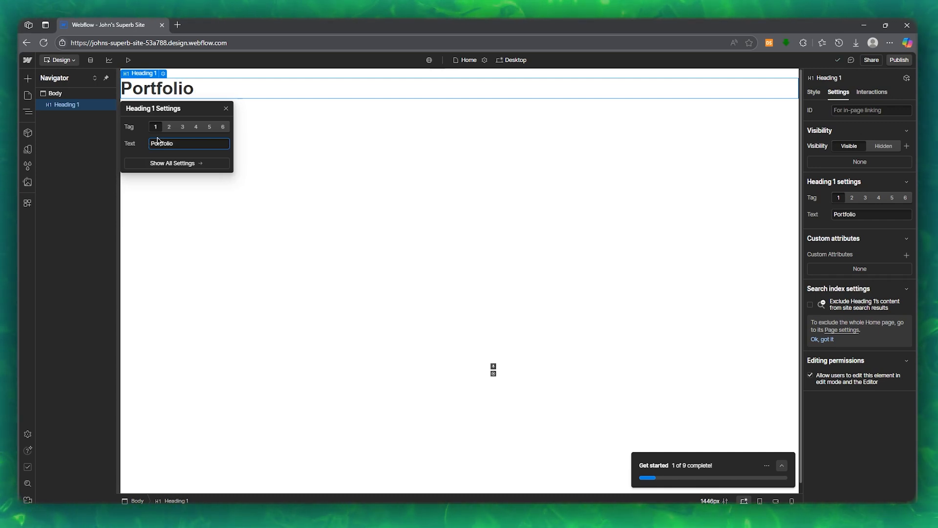
left_click(285, 180)
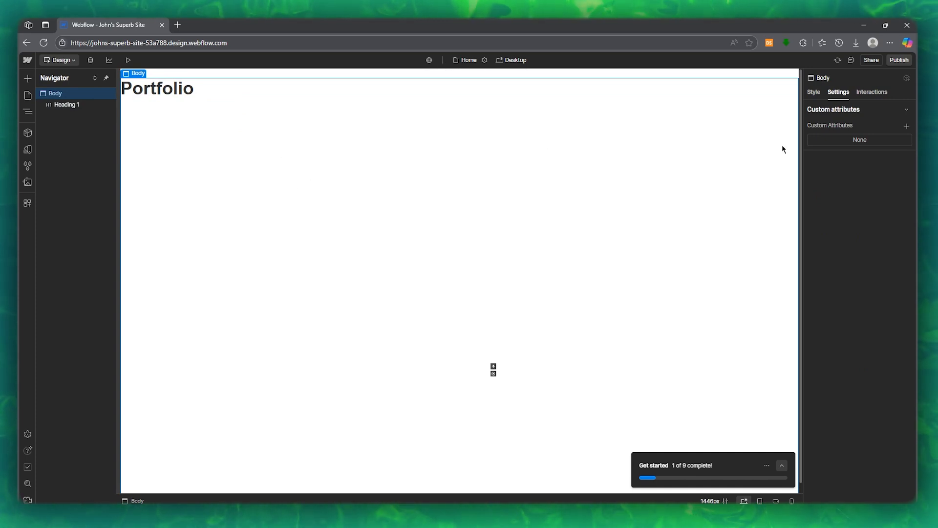
Review the interaction and style options of the Portfolio heading.
left_click(129, 93)
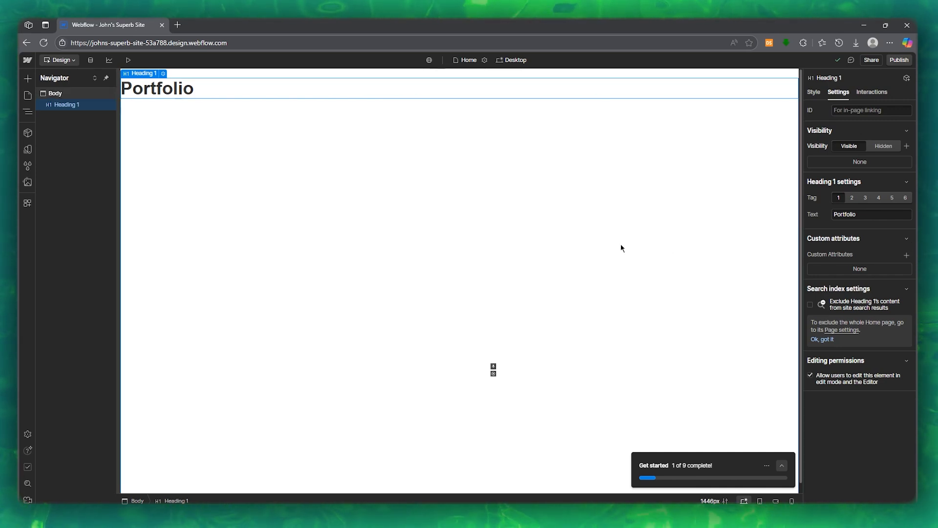
left_click(872, 92)
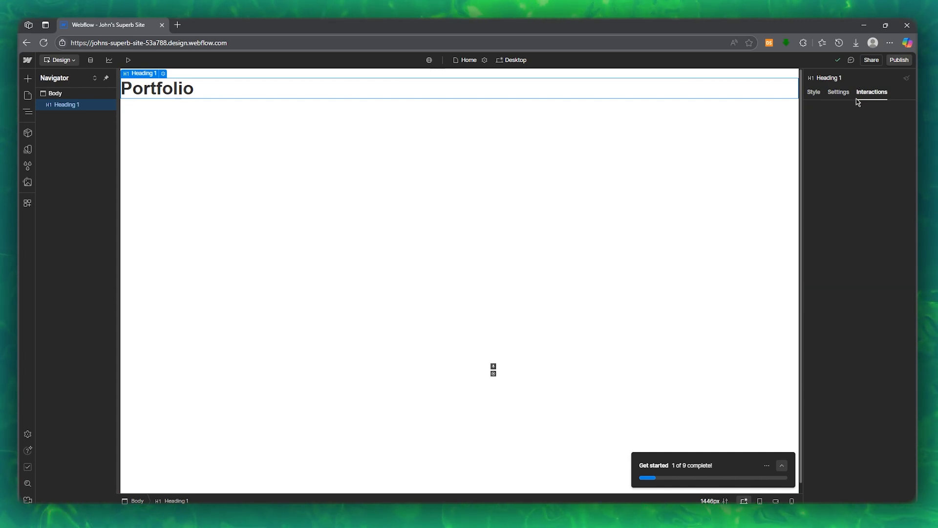
left_click(814, 92)
scroll(861, 255, "down", 1)
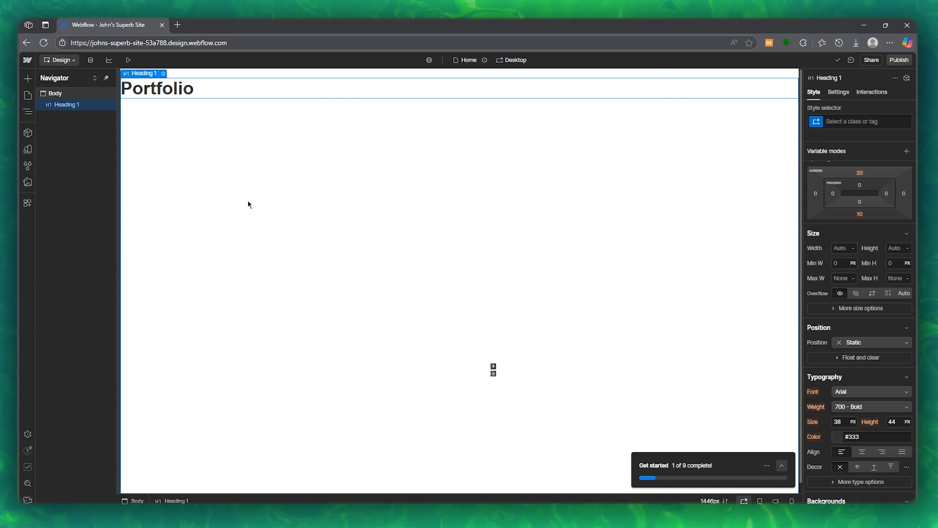
Add a Section element from the Structure elements below the Portfolio heading.
left_click(29, 81)
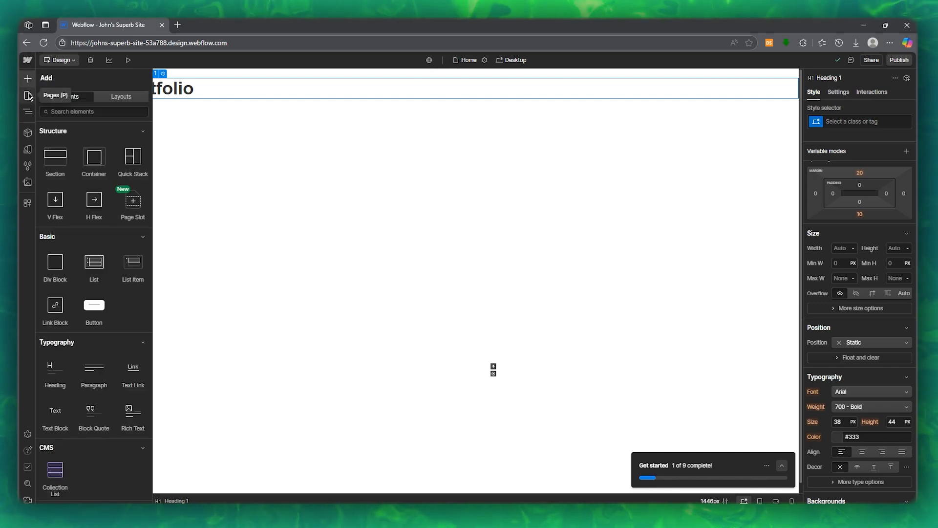
left_click(54, 172)
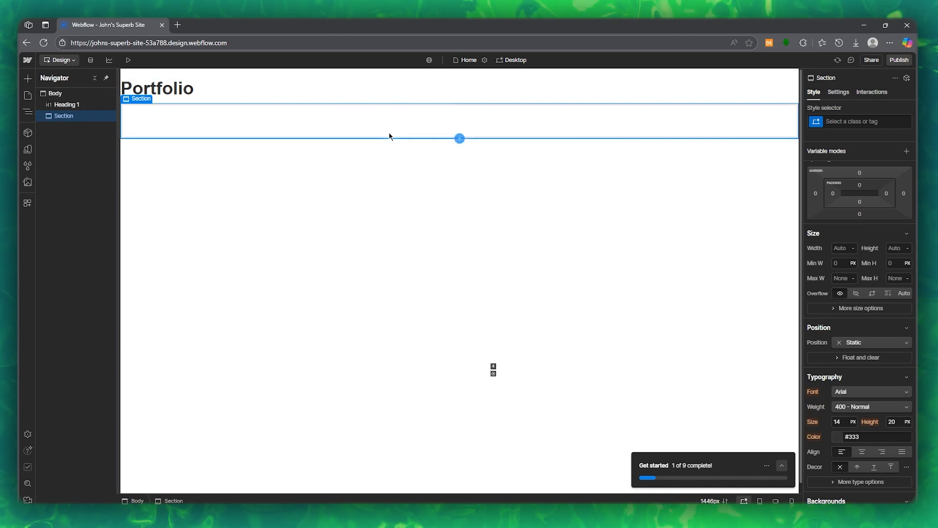
left_click(466, 172)
Insert the Navbar Logo Left layout from the Navigation layouts below the empty section.
left_click(460, 138)
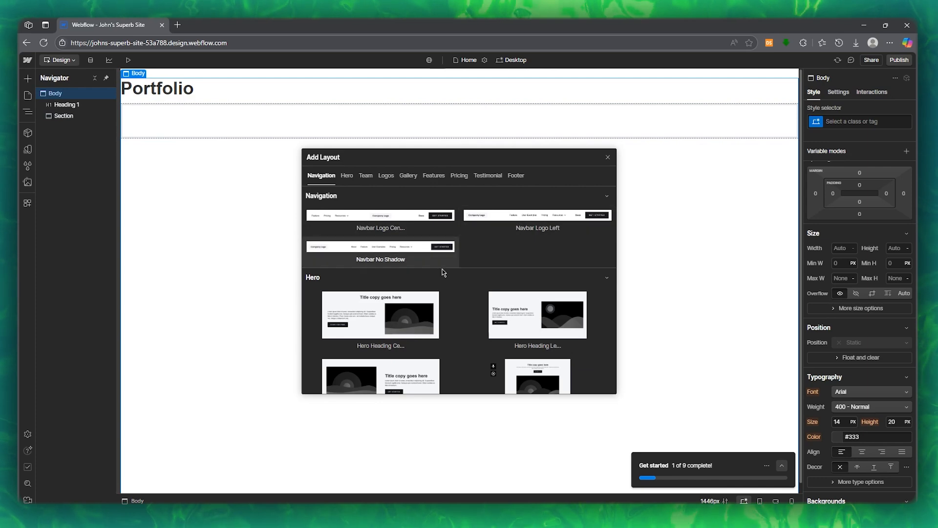
scroll(498, 285, "down", 3)
scroll(501, 284, "down", 10)
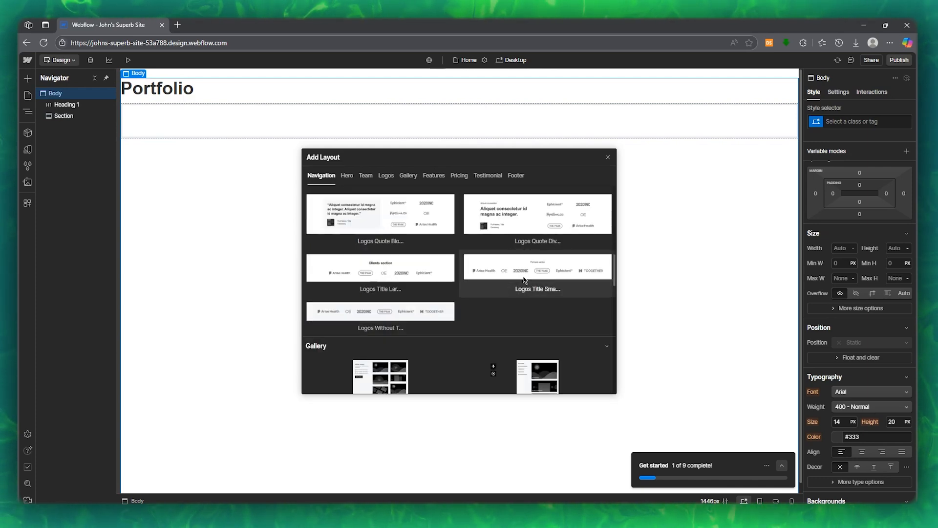
scroll(514, 232, "up", 12)
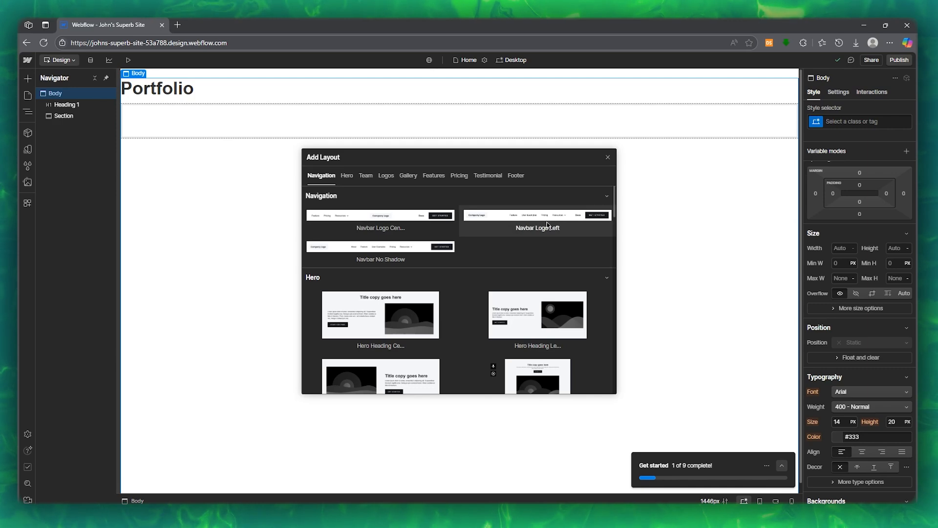
left_click(547, 225)
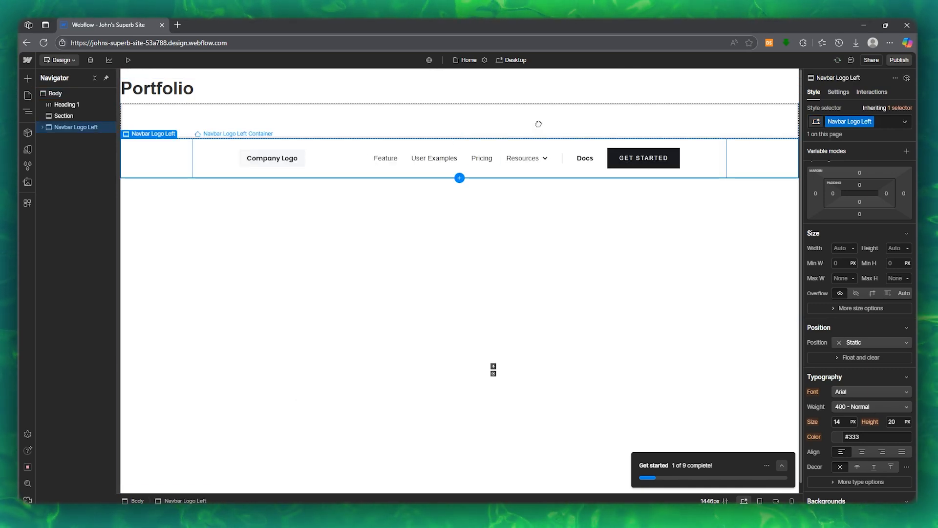
Move the navbar into the empty Section and delete the Portfolio heading above it.
left_click_drag(539, 124, 539, 124)
left_click(446, 147)
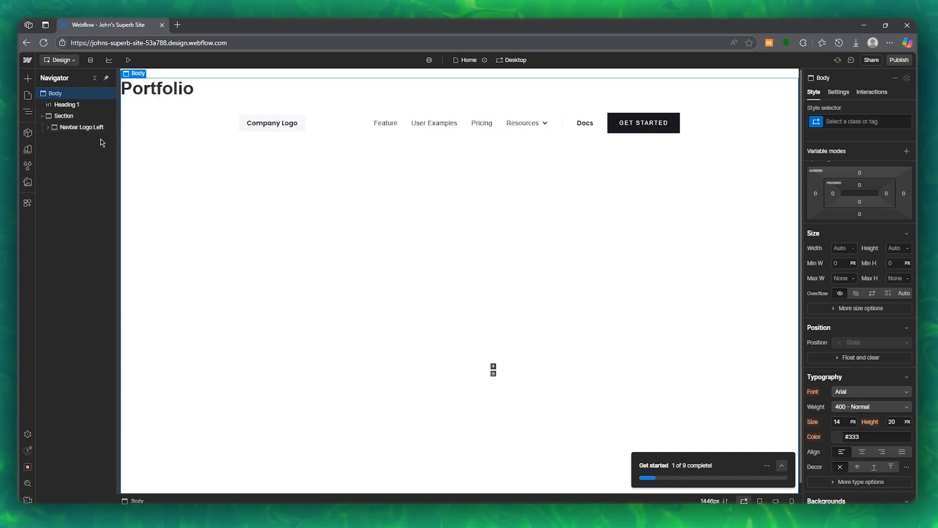
left_click(100, 105)
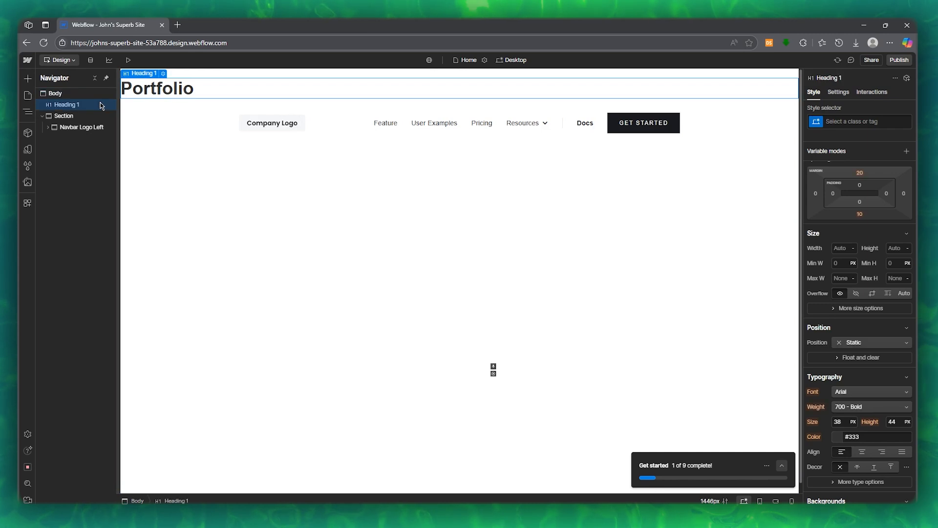
key("Delete")
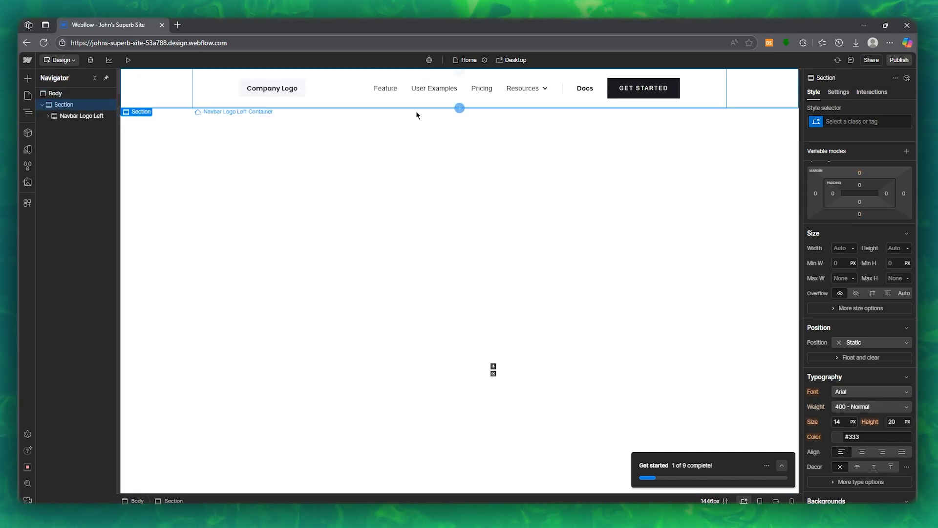
Examine the settings and style properties of the Navbar Logo Left Container.
left_click(167, 94)
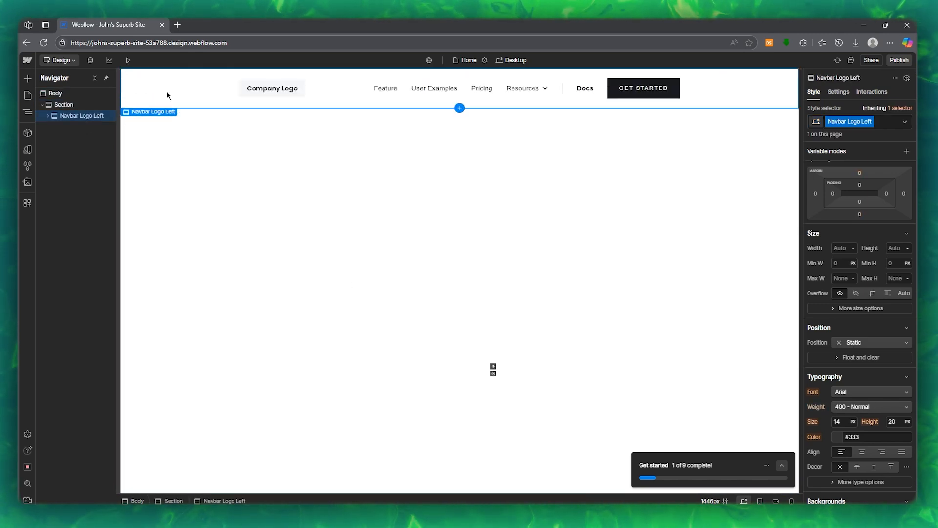
left_click(695, 89)
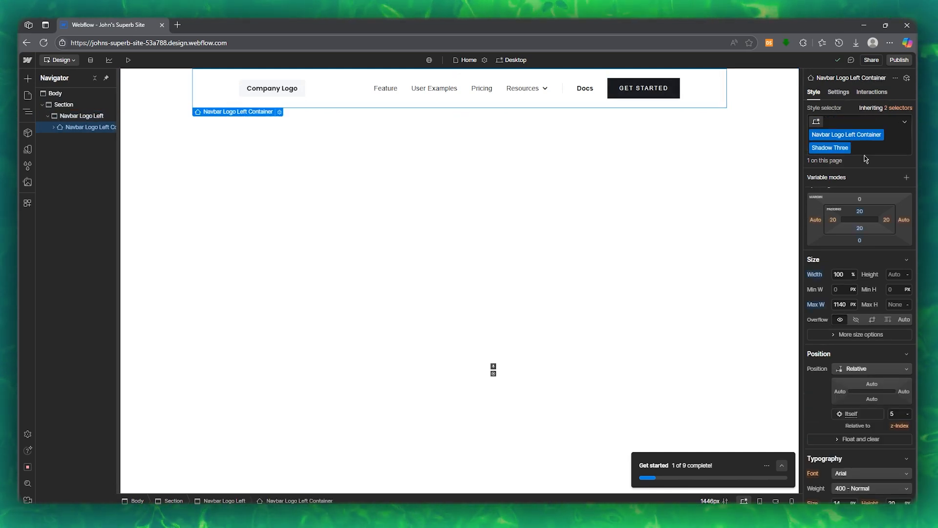
left_click(839, 93)
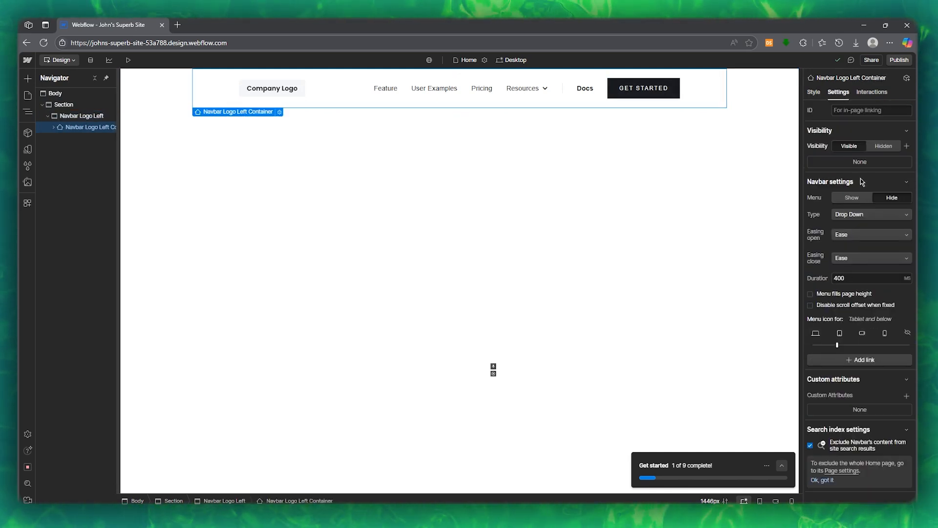
left_click(814, 93)
scroll(843, 278, "down", 10)
scroll(843, 277, "up", 3)
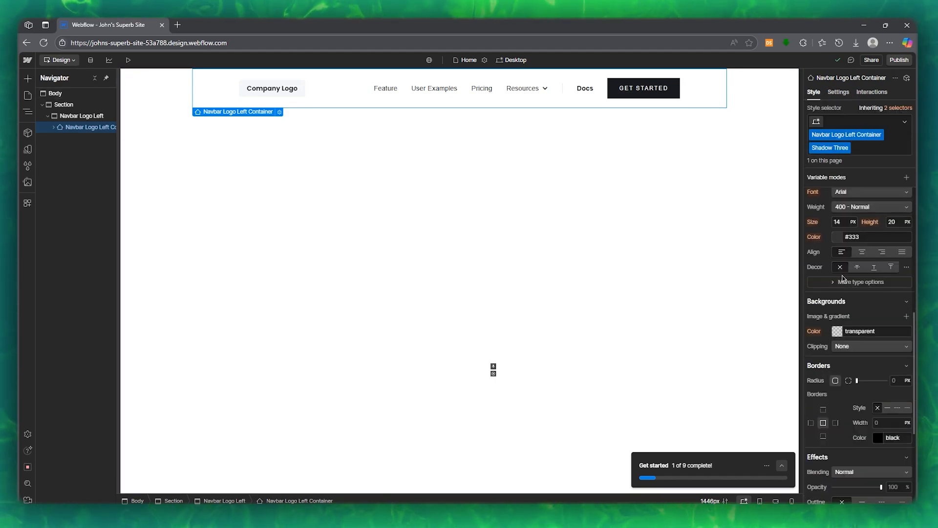
scroll(881, 361, "down", 4)
scroll(881, 361, "up", 10)
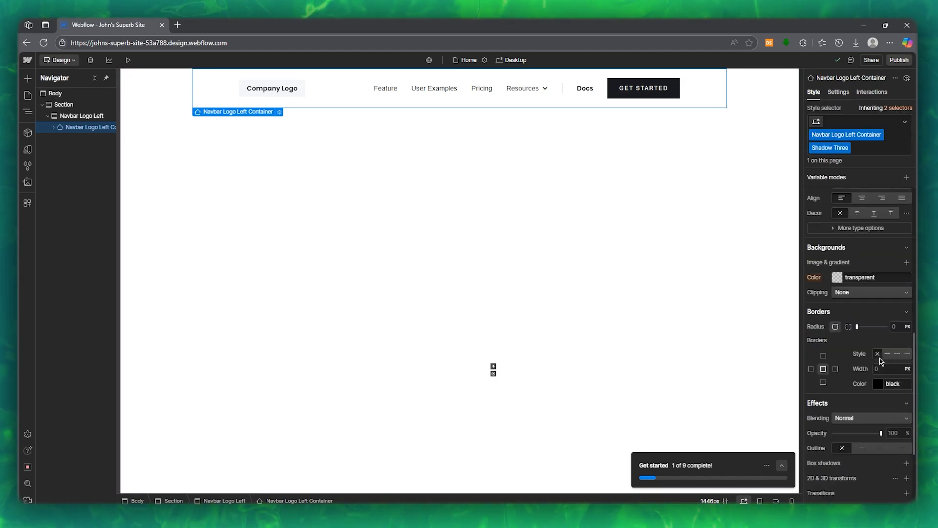
scroll(882, 362, "up", 1)
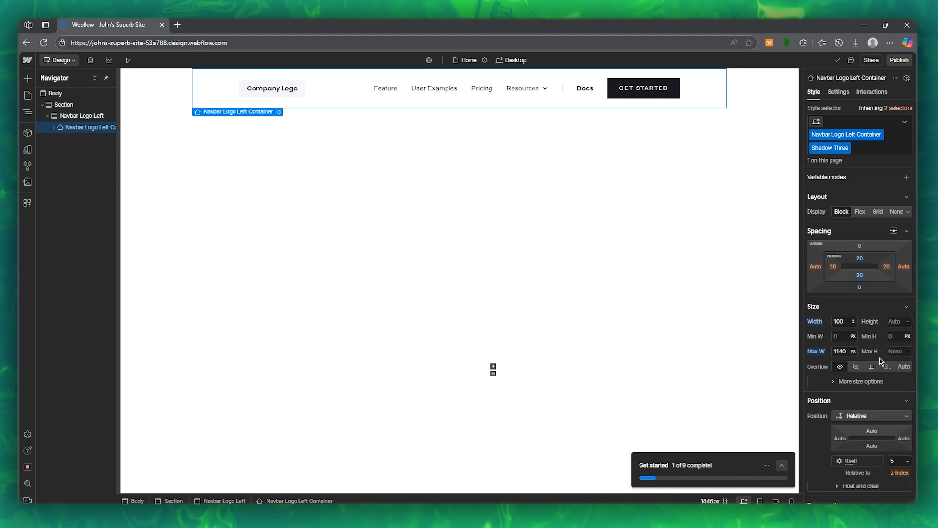
Set the background color of the Navbar Logo Left Container to light red, about #e98383.
scroll(863, 286, "down", 4)
scroll(863, 286, "down", 2)
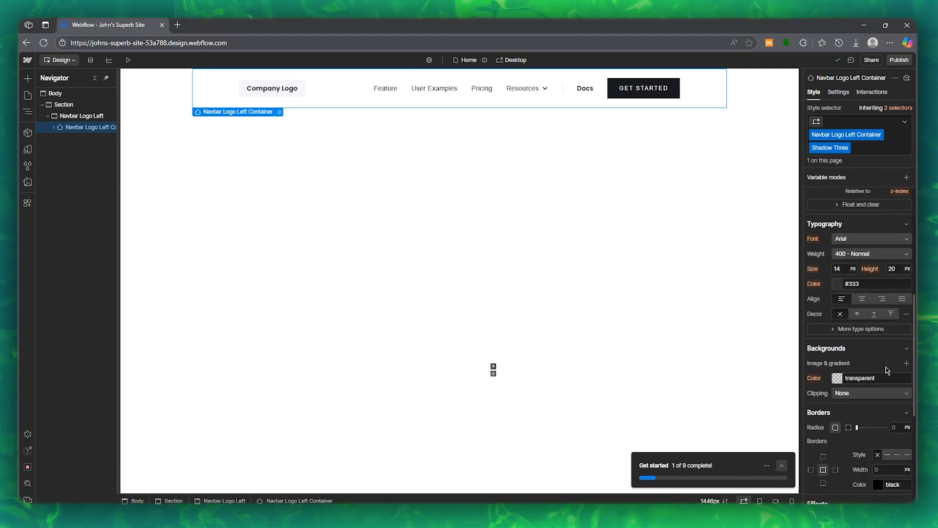
scroll(903, 342, "down", 2)
left_click(904, 334)
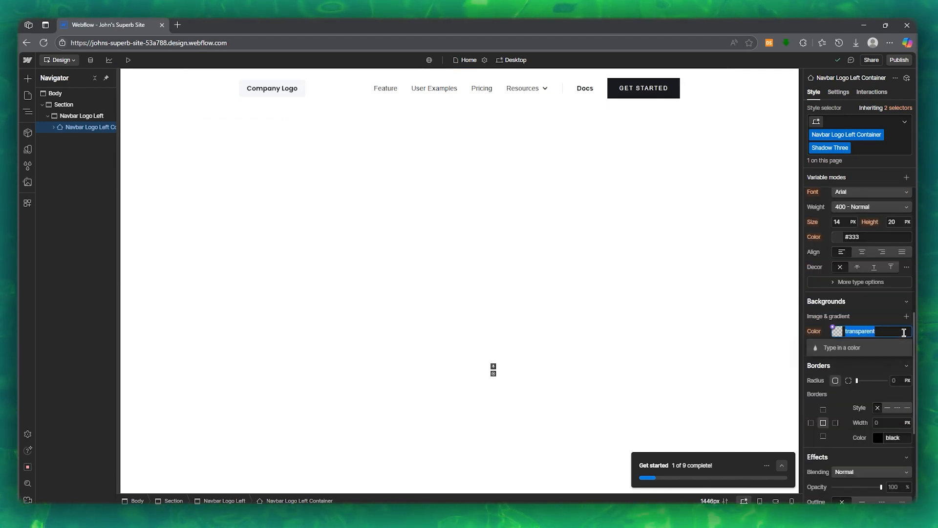
left_click(837, 332)
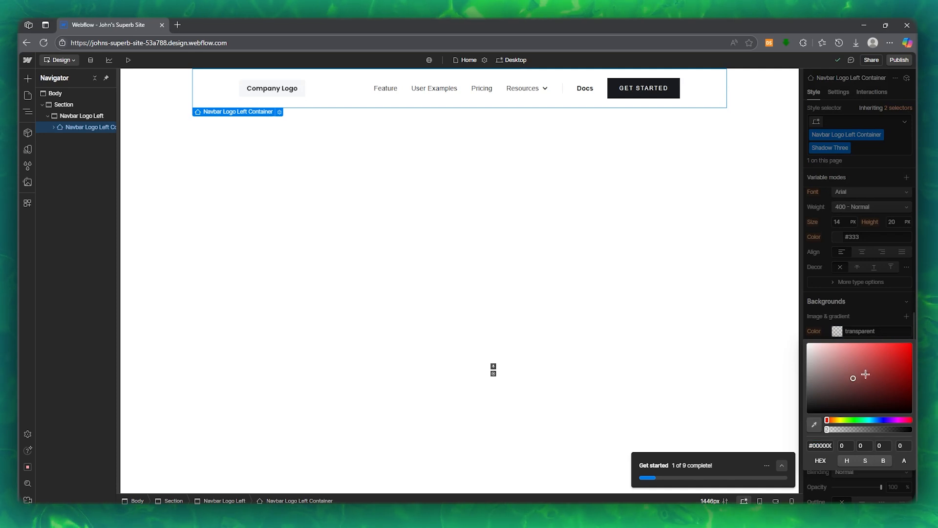
left_click_drag(866, 373, 850, 349)
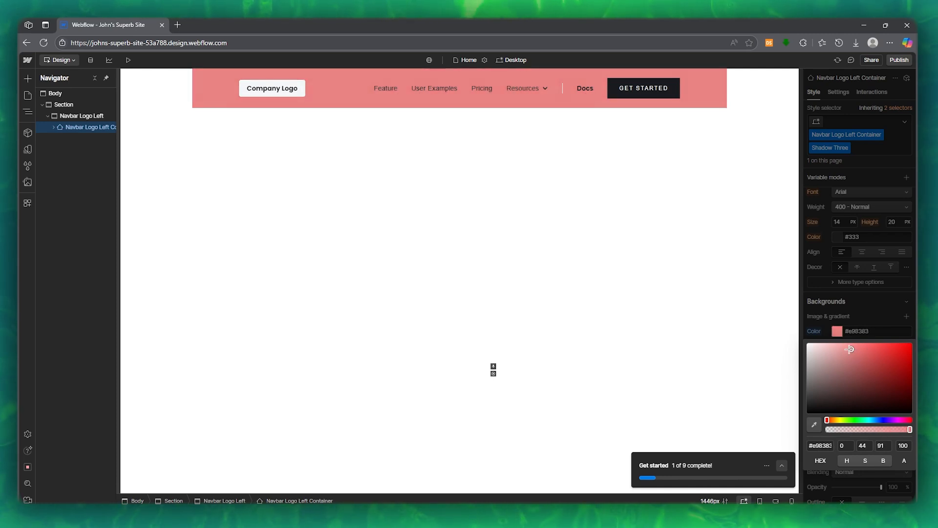
left_click(739, 300)
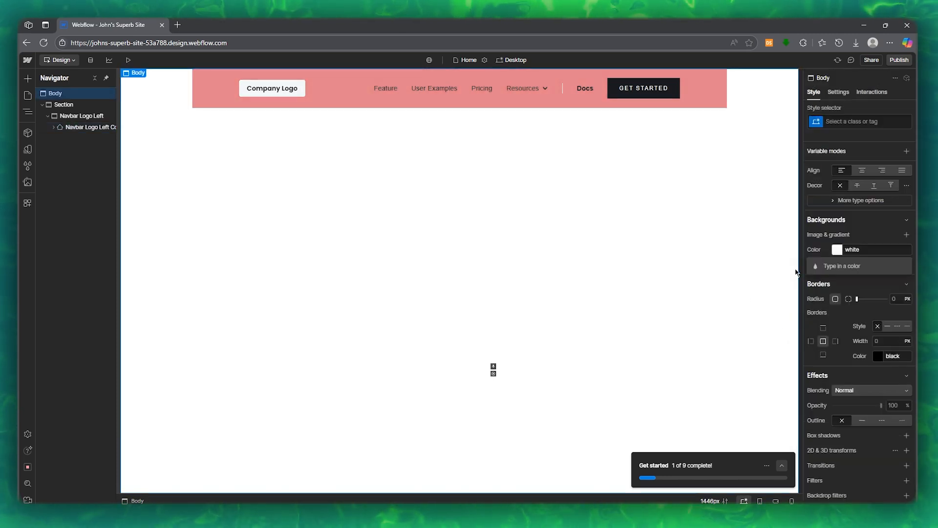
Set the background color of the outer Navbar Logo Left element to black.
left_click(761, 87)
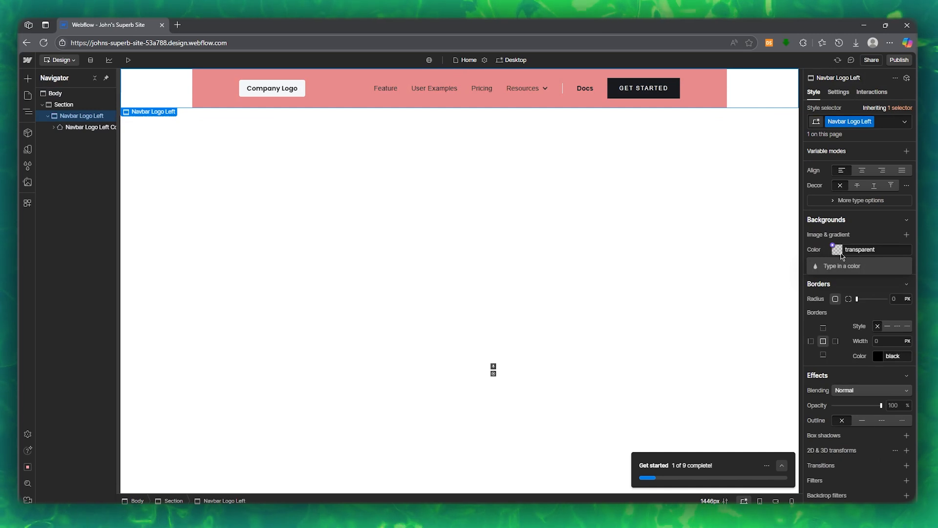
left_click(862, 250)
left_click_drag(863, 303, 907, 332)
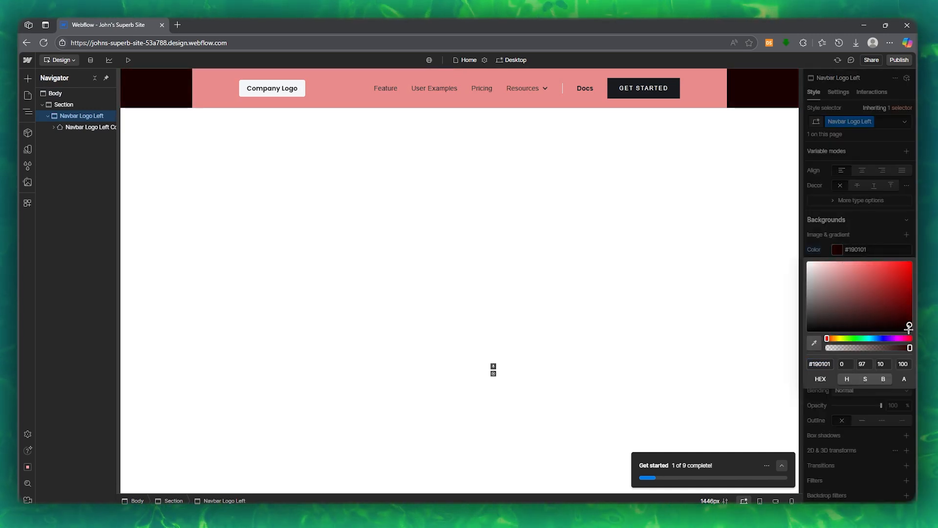
left_click(840, 97)
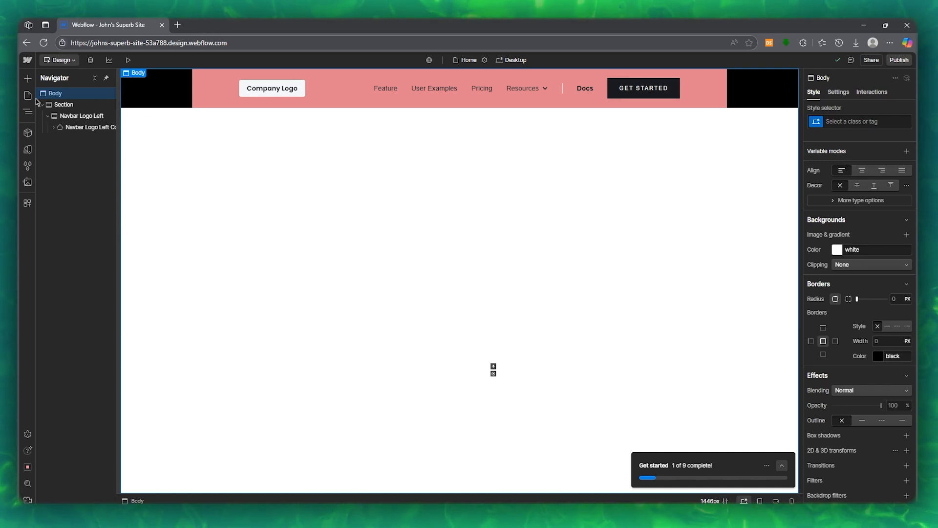
Add the Gallery Overview layout from the Starter library to the page below the navbar.
left_click(27, 78)
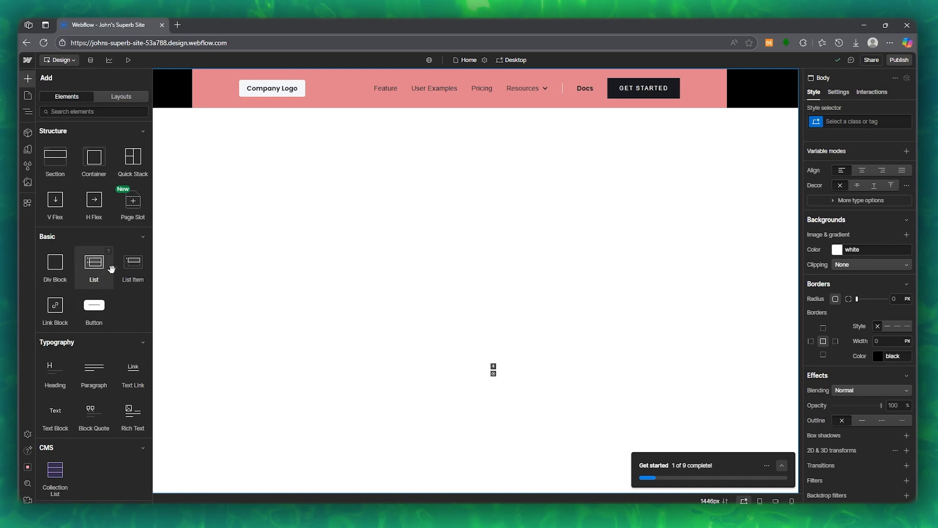
scroll(103, 298, "down", 1)
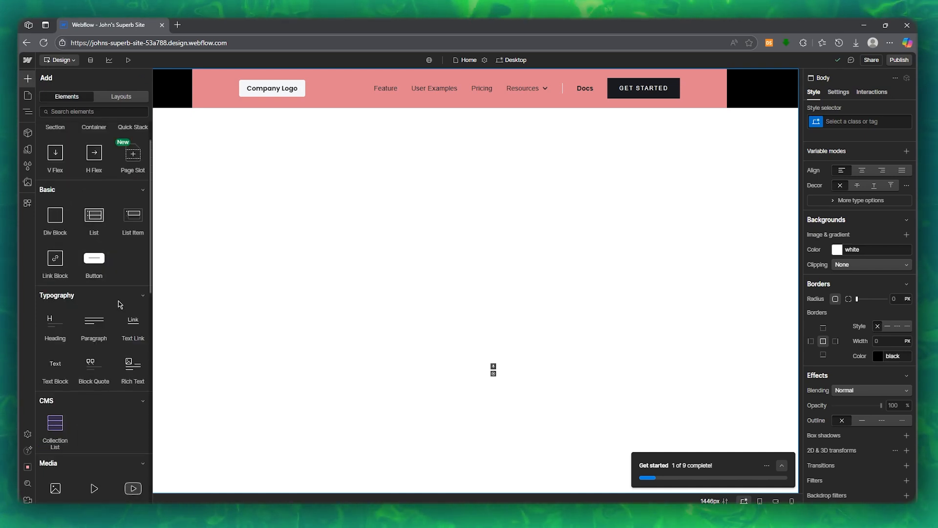
scroll(121, 273, "down", 2)
scroll(121, 273, "down", 4)
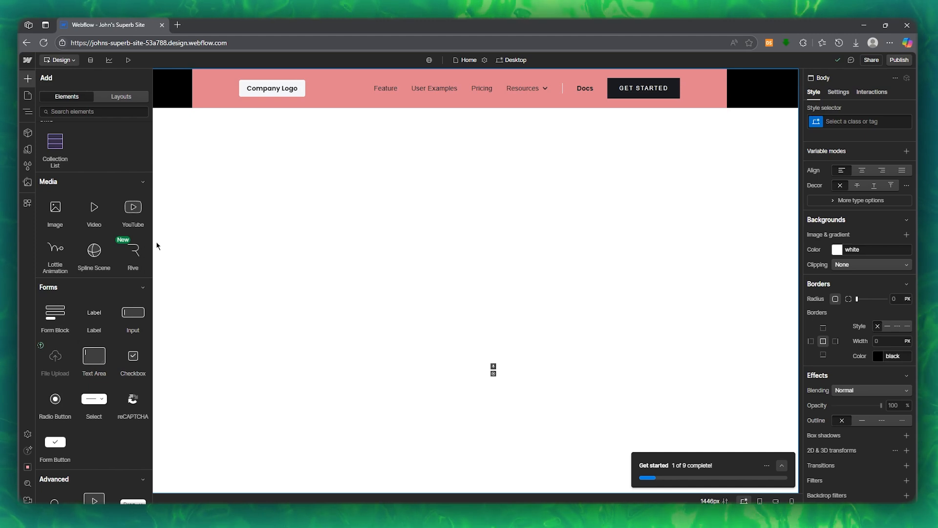
left_click(127, 97)
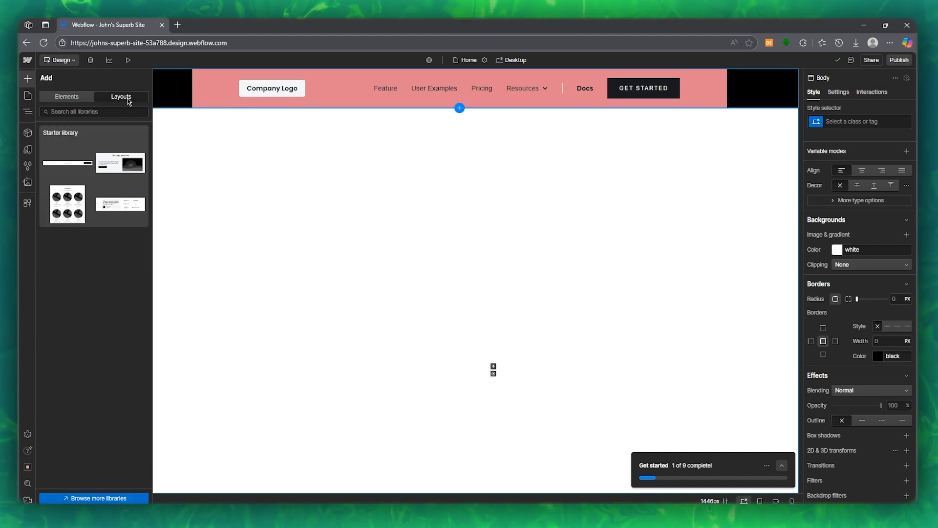
left_click(115, 135)
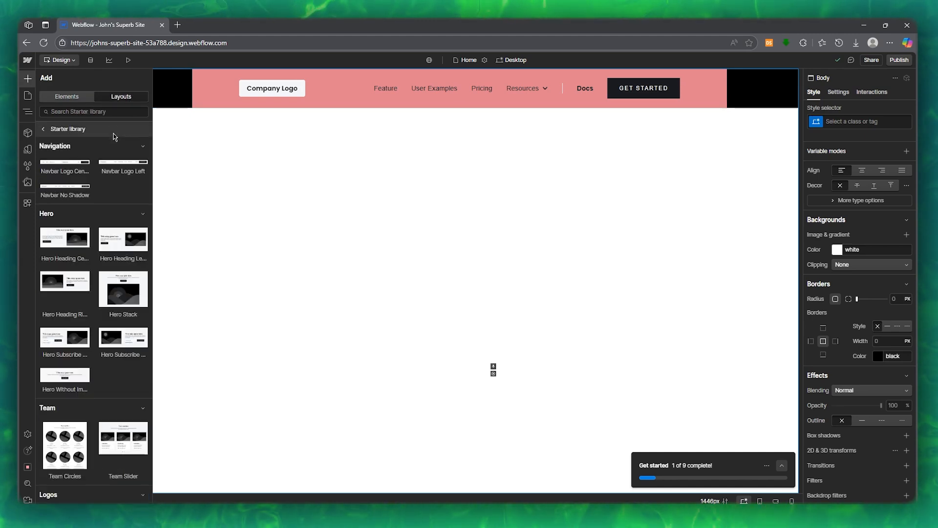
scroll(118, 264, "down", 10)
mouse_move(135, 270)
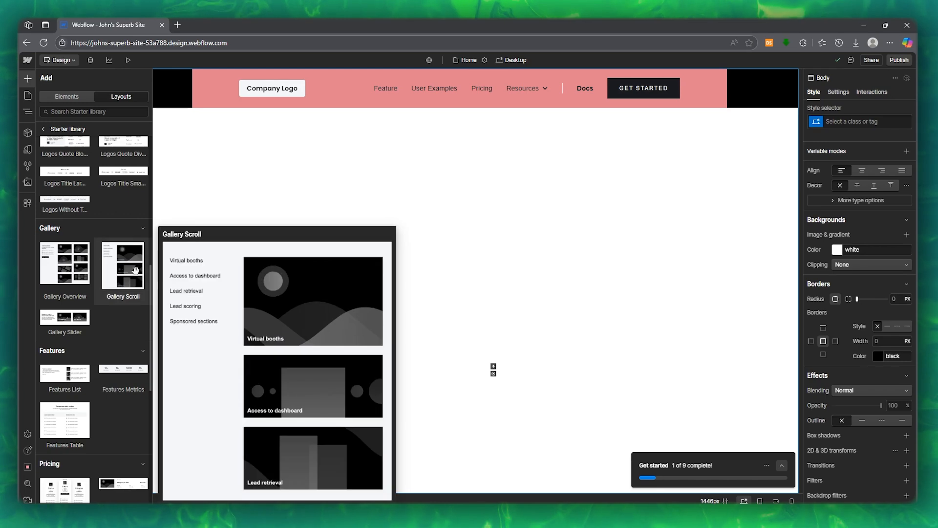
left_click_drag(64, 264, 530, 268)
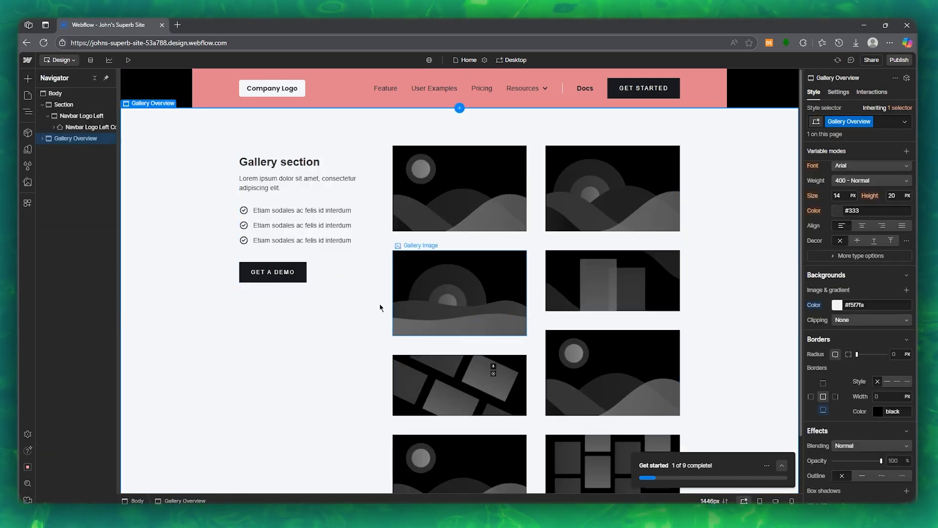
Dismiss the Get started checklist and look over the Gallery Overview section.
scroll(386, 281, "down", 3)
scroll(387, 281, "up", 3)
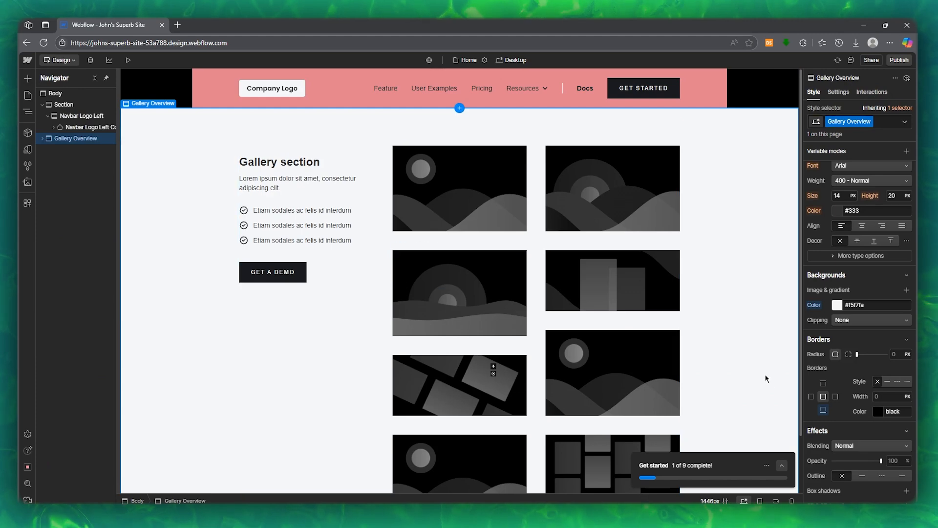
left_click(767, 465)
left_click(768, 454)
scroll(437, 278, "down", 2)
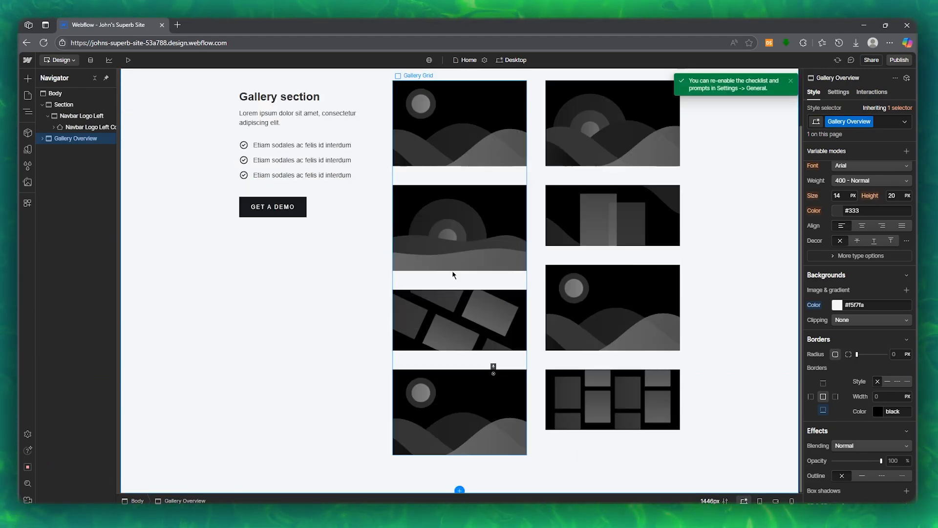
scroll(173, 264, "up", 2)
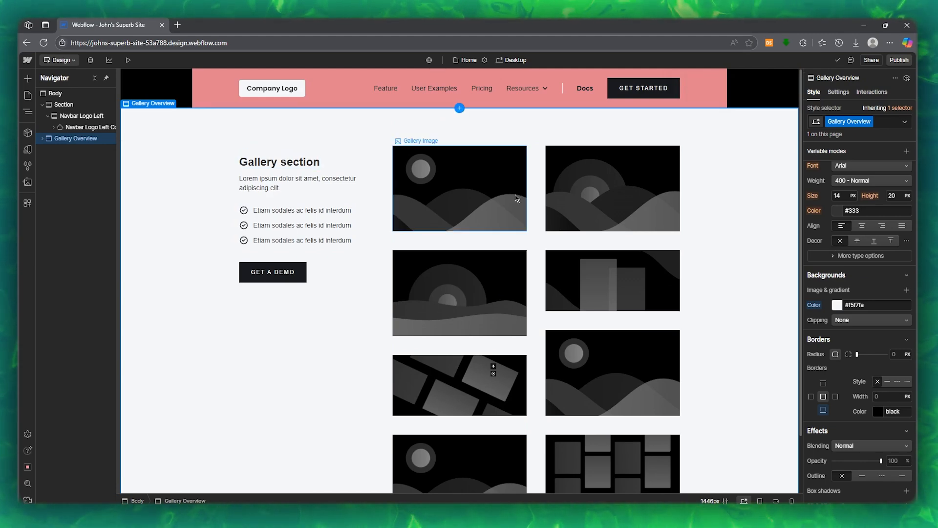
Set the background color of the Gallery Overview section to light blue, #c3dbff, and dismiss the class reuse tip.
scroll(846, 259, "down", 4)
scroll(860, 259, "up", 4)
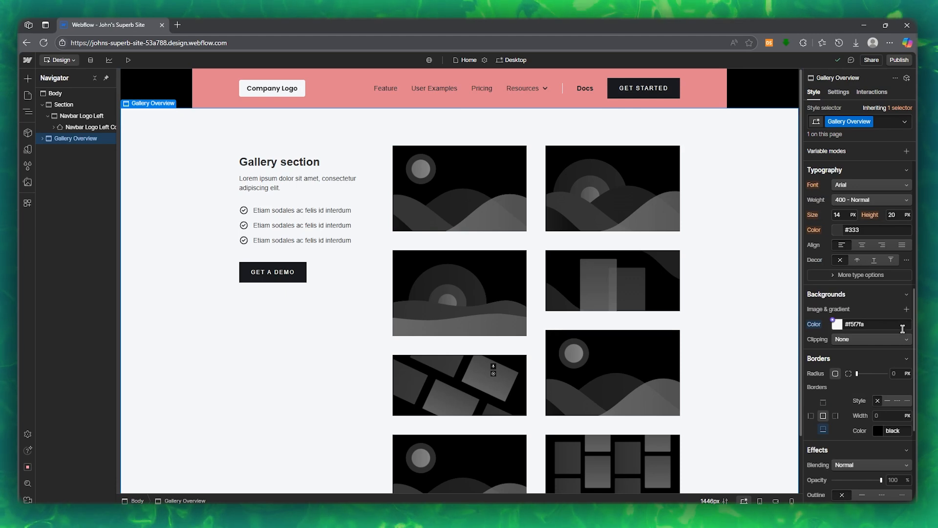
left_click(879, 324)
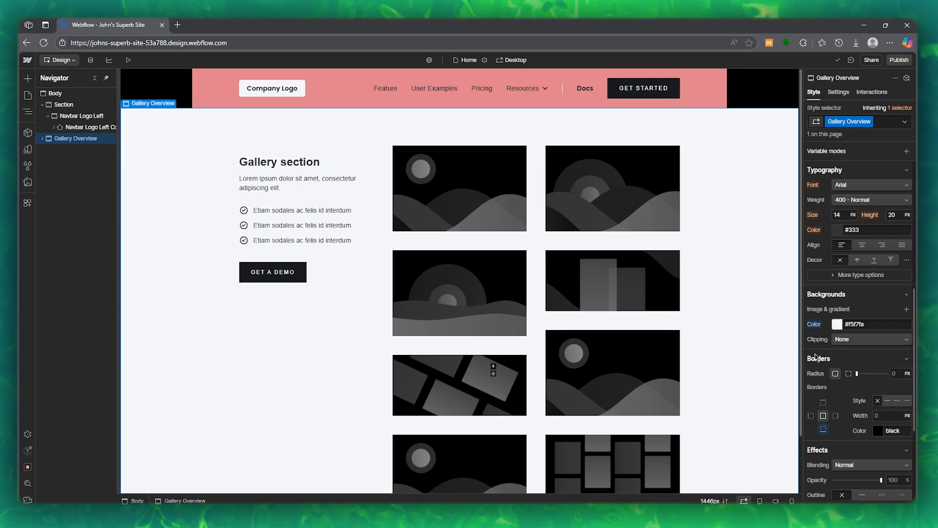
left_click(838, 325)
left_click_drag(846, 343, 831, 323)
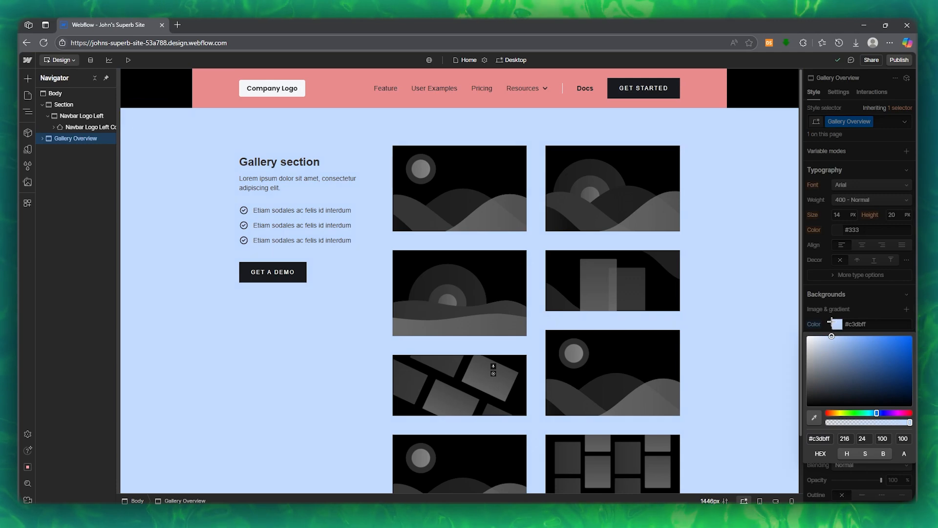
left_click(741, 320)
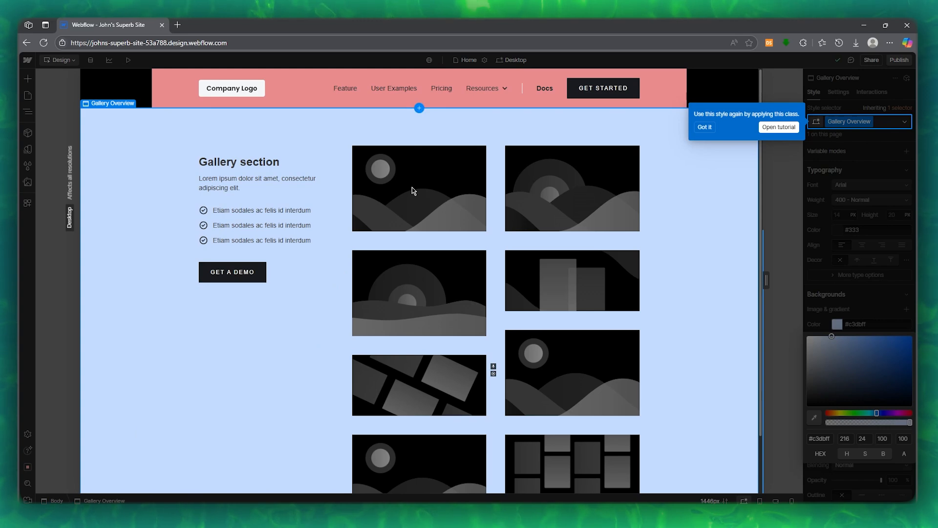
left_click(706, 127)
key("z")
Examine the style properties of the first image in the gallery's second image column.
left_click(602, 200)
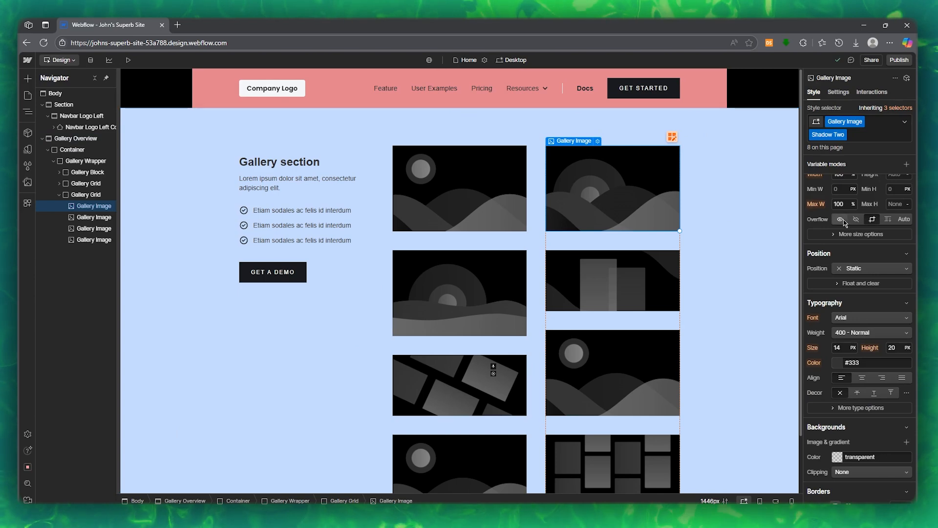
scroll(856, 235, "up", 6)
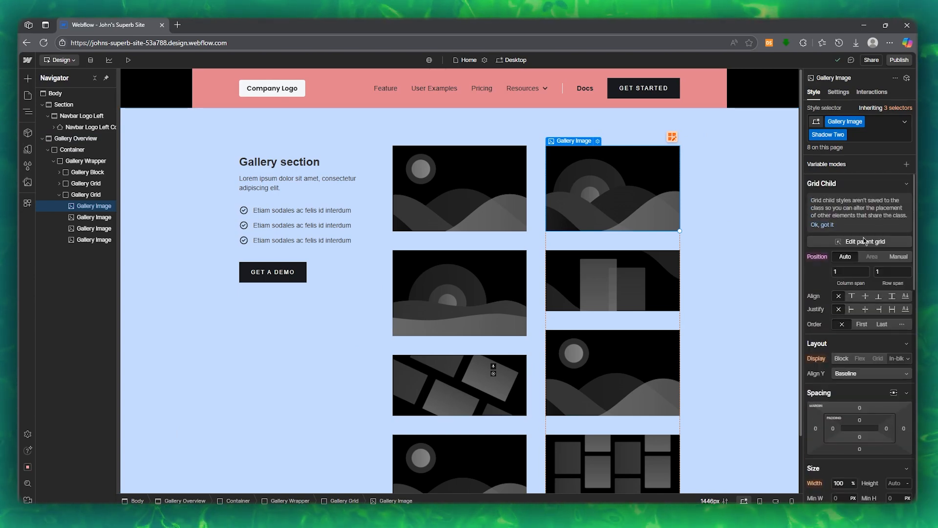
scroll(864, 241, "down", 6)
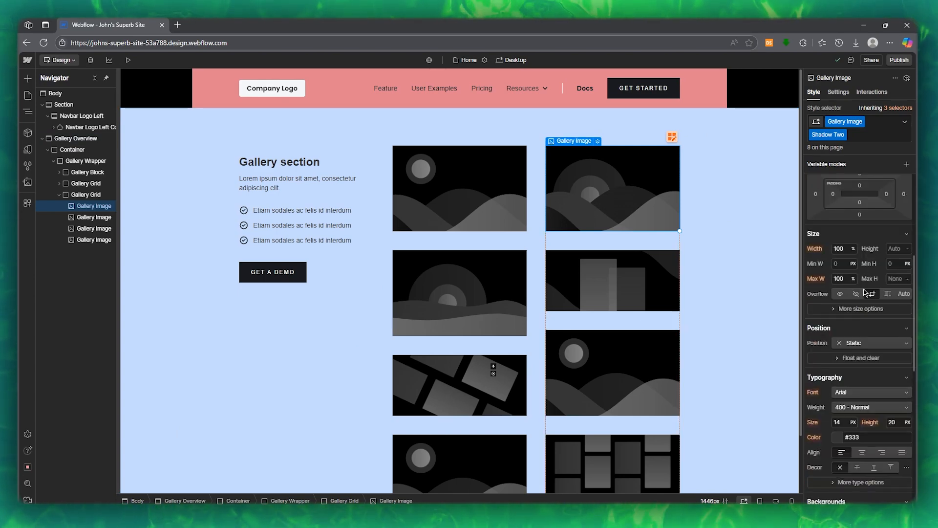
scroll(864, 292, "down", 8)
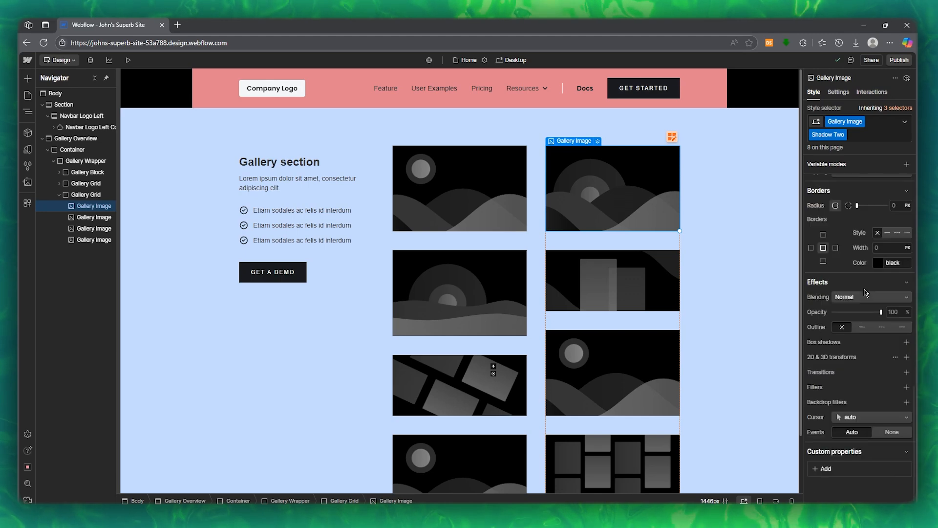
scroll(866, 292, "down", 1)
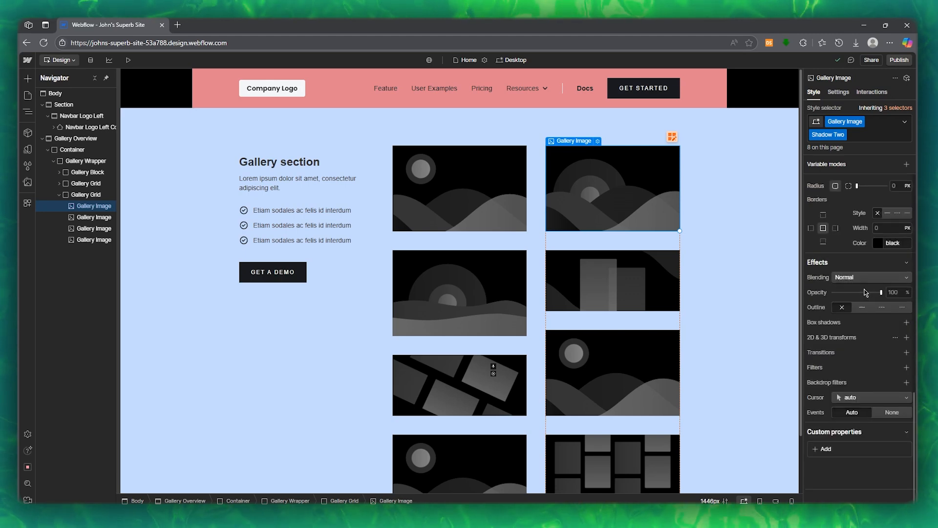
Upload the Green and Beige Minimalist Beauty Blogger Introduction Facebook Post image and place it atop the gallery's second image column.
double_click(597, 185)
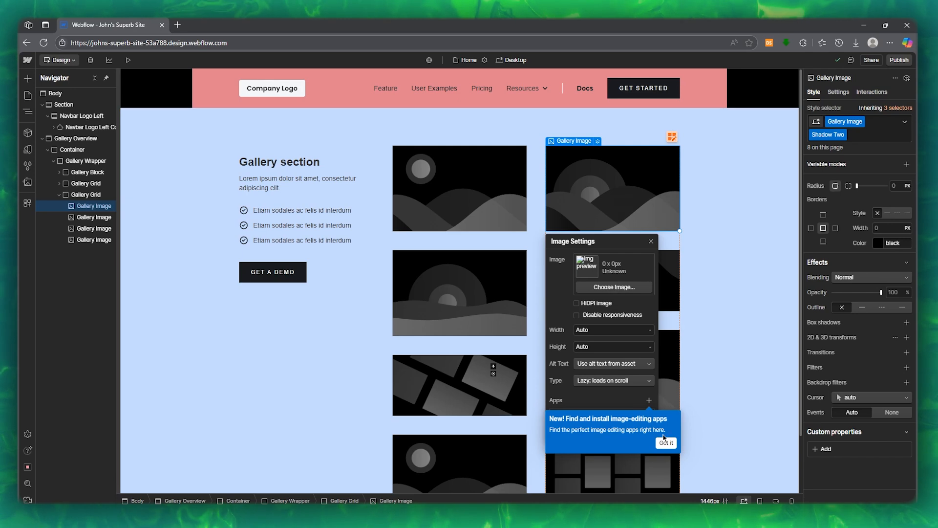
left_click(614, 287)
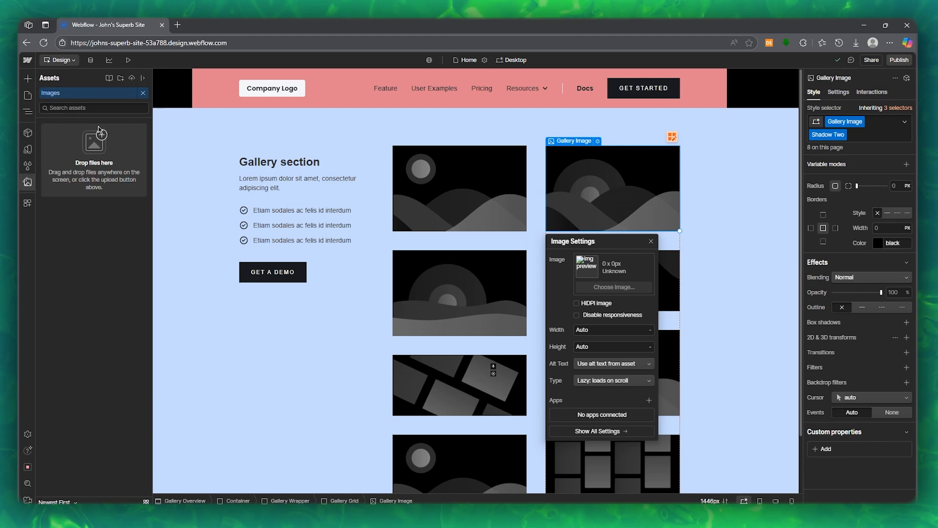
left_click(132, 78)
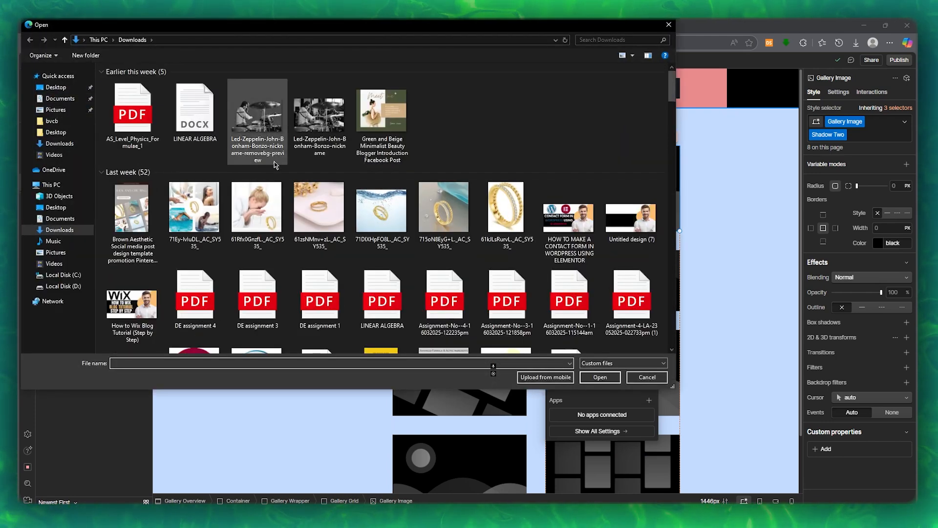
double_click(392, 125)
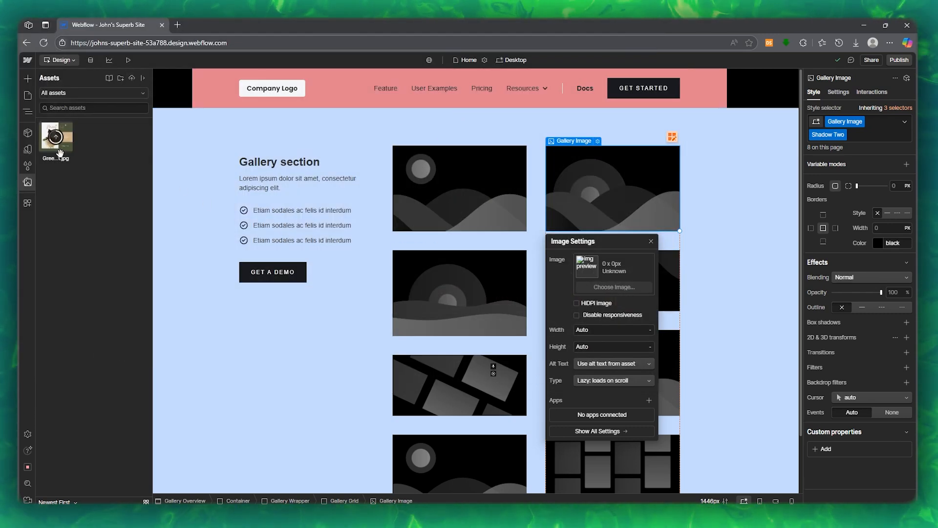
left_click_drag(60, 153, 588, 155)
left_click(752, 221)
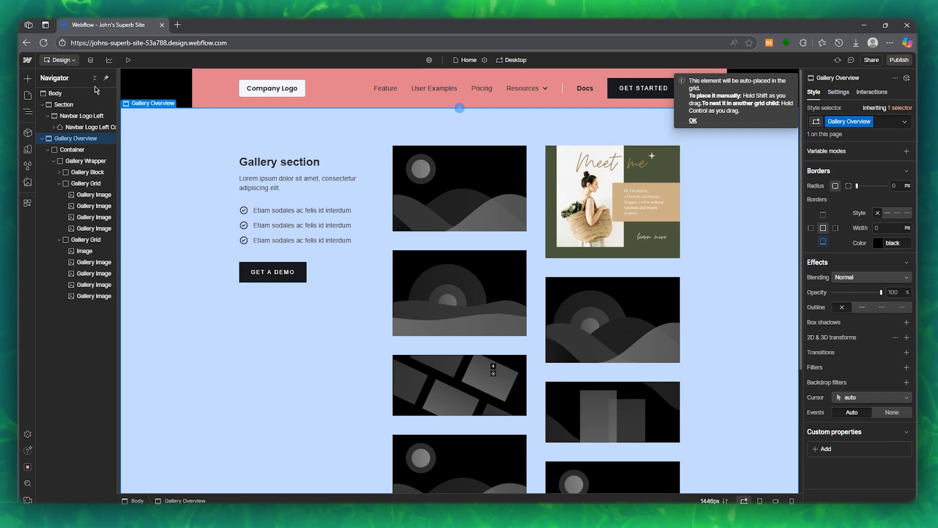
Upload the image 61Rfx0GnzfL._AC_SY535_ and place it at the top of the gallery's first image column.
double_click(454, 201)
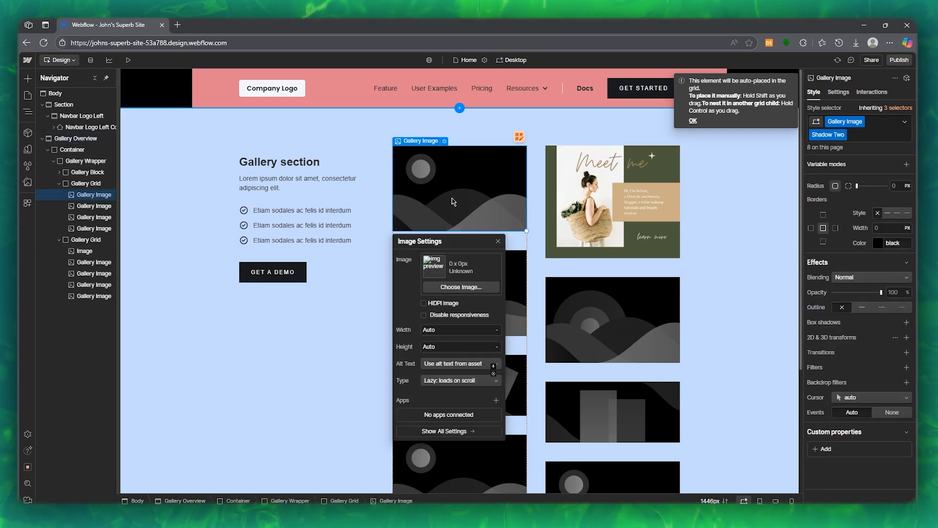
left_click(460, 287)
left_click(57, 137)
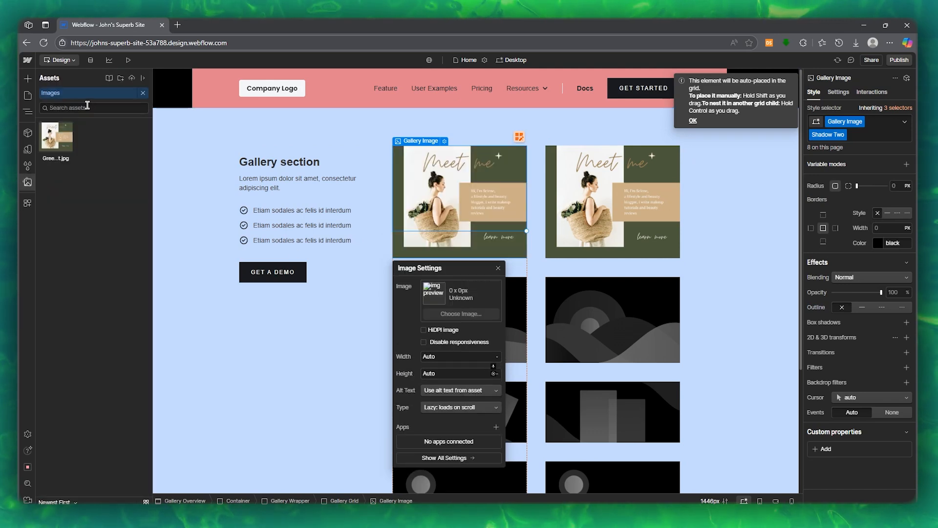
left_click(131, 78)
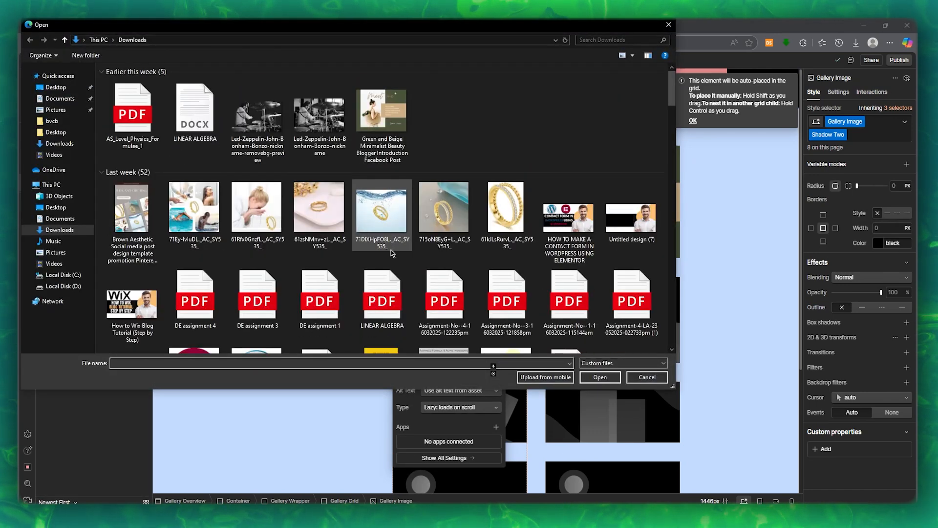
double_click(243, 217)
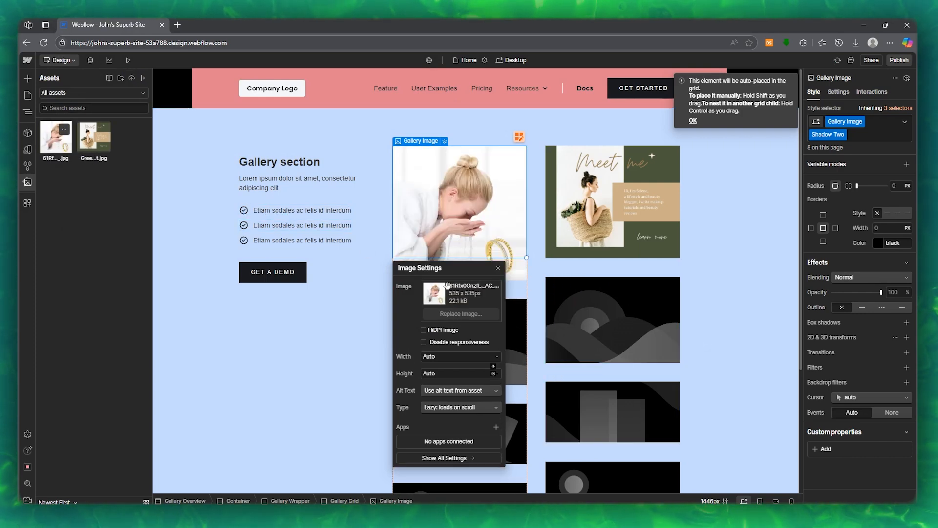
left_click_drag(56, 138, 469, 151)
left_click(751, 268)
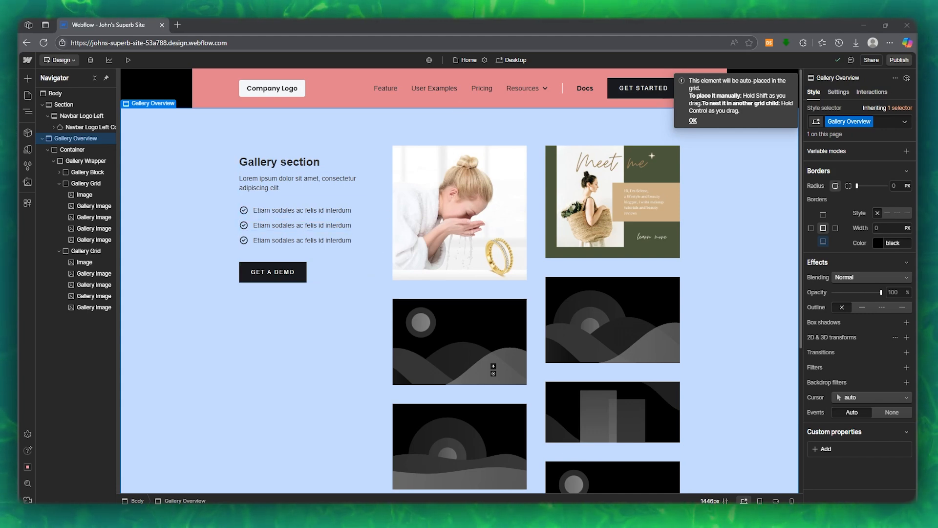
Switch the canvas to the Tablet breakpoint and review how the page is laid out there.
left_click(508, 64)
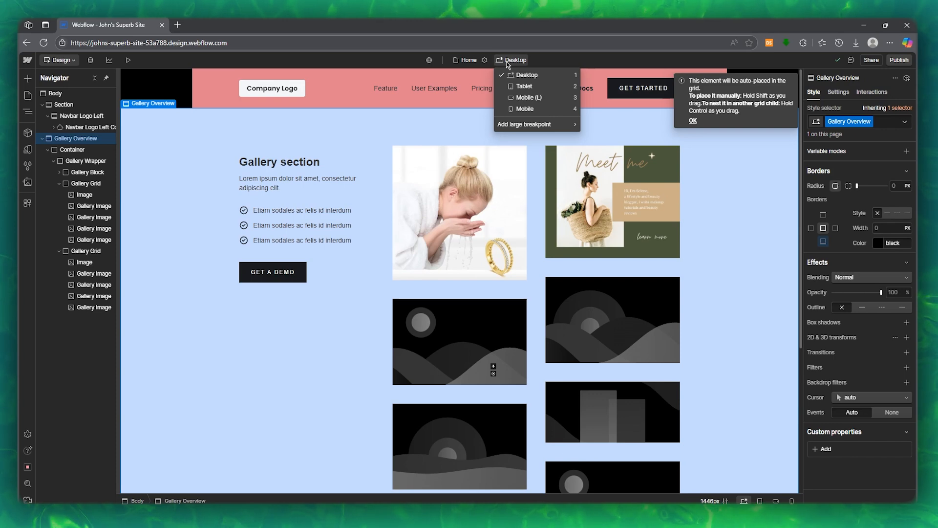
left_click(522, 86)
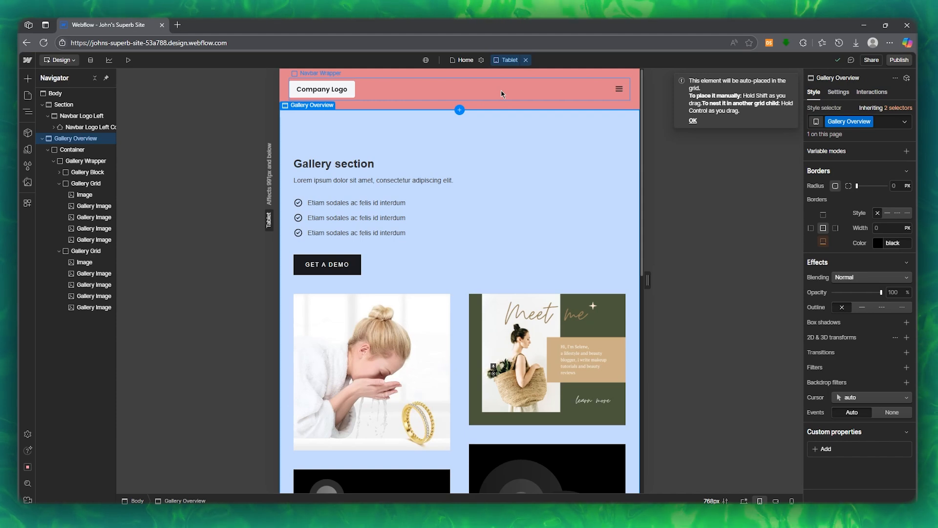
scroll(460, 213, "down", 1)
scroll(459, 212, "down", 6)
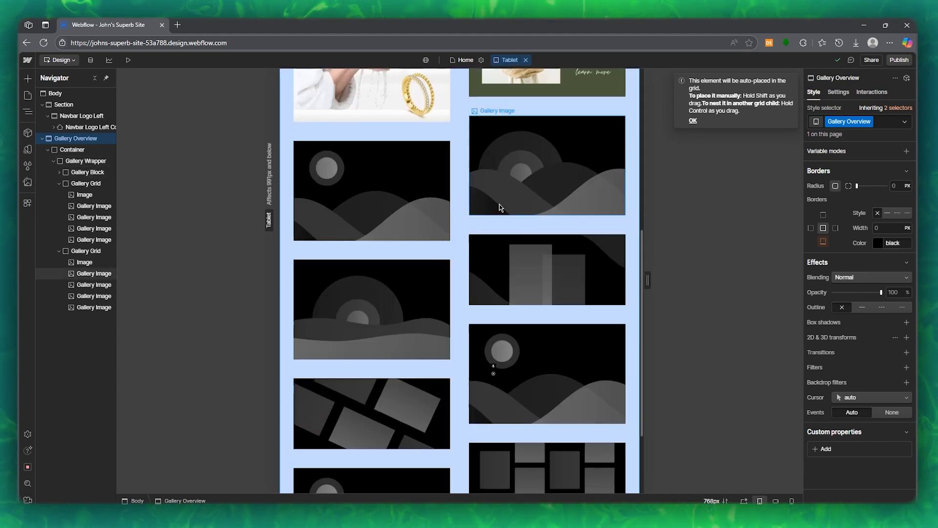
scroll(499, 203, "up", 8)
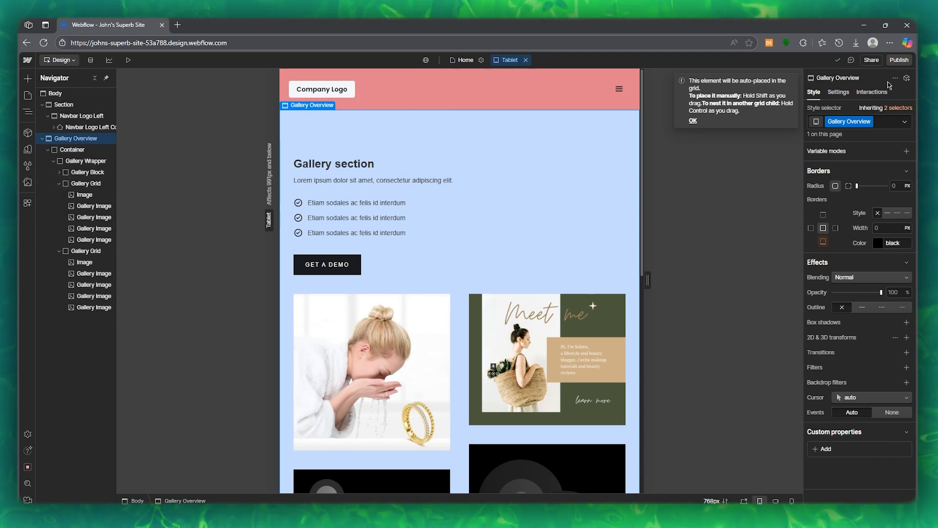
Add a mouse hover interaction trigger to the Get a Demo button in the gallery section.
left_click(872, 93)
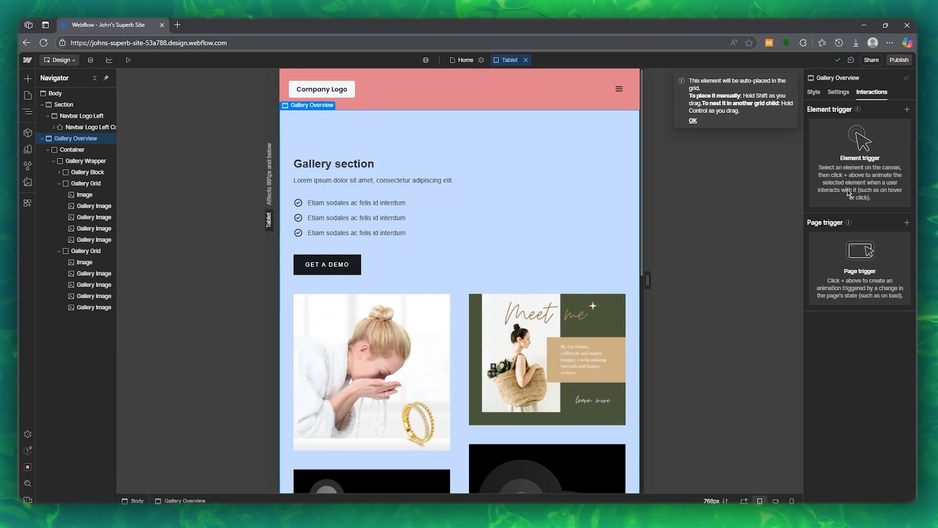
left_click(335, 95)
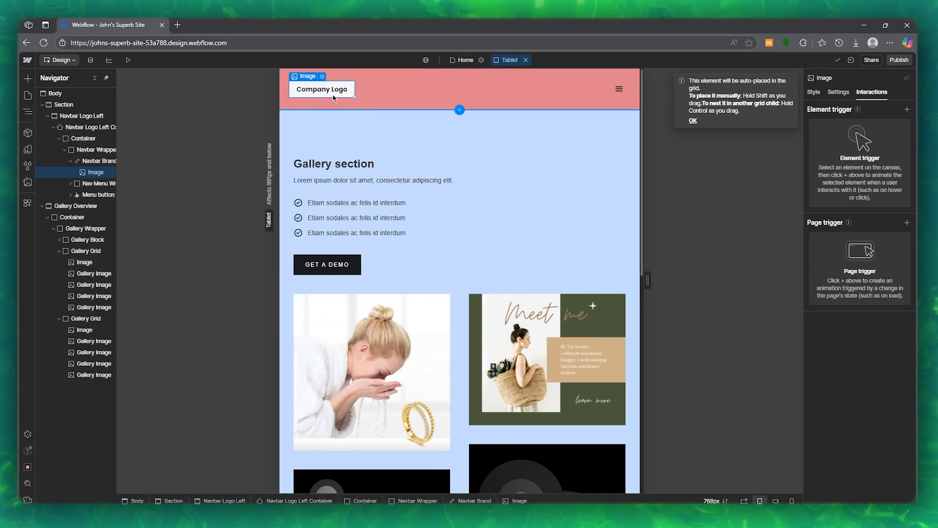
left_click(343, 266)
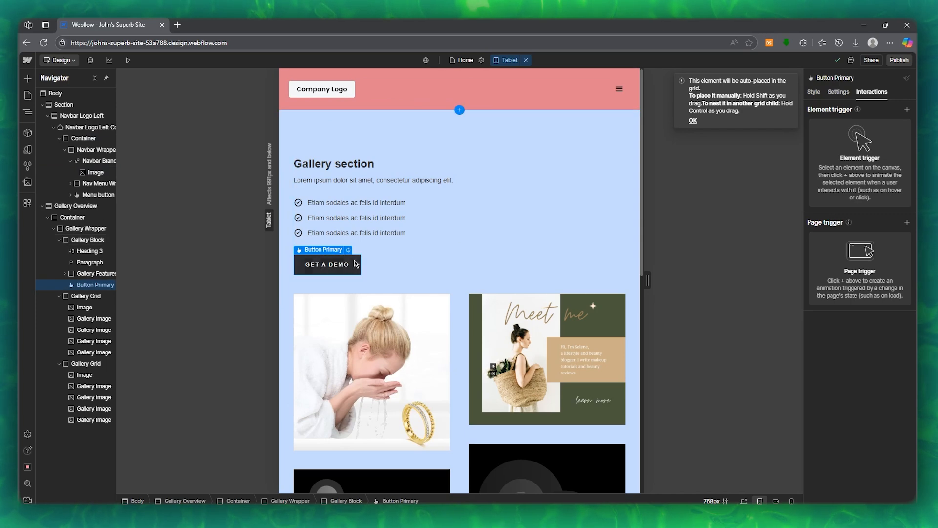
left_click(349, 250)
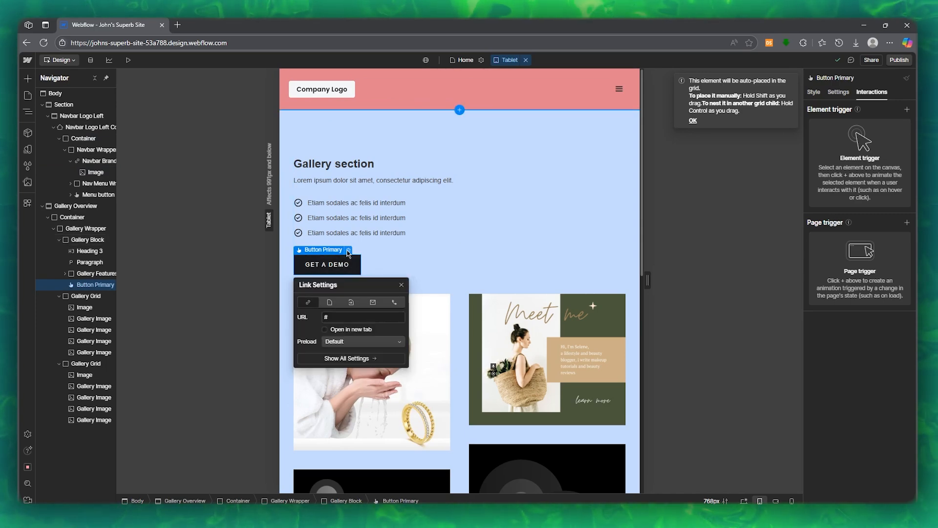
left_click(385, 256)
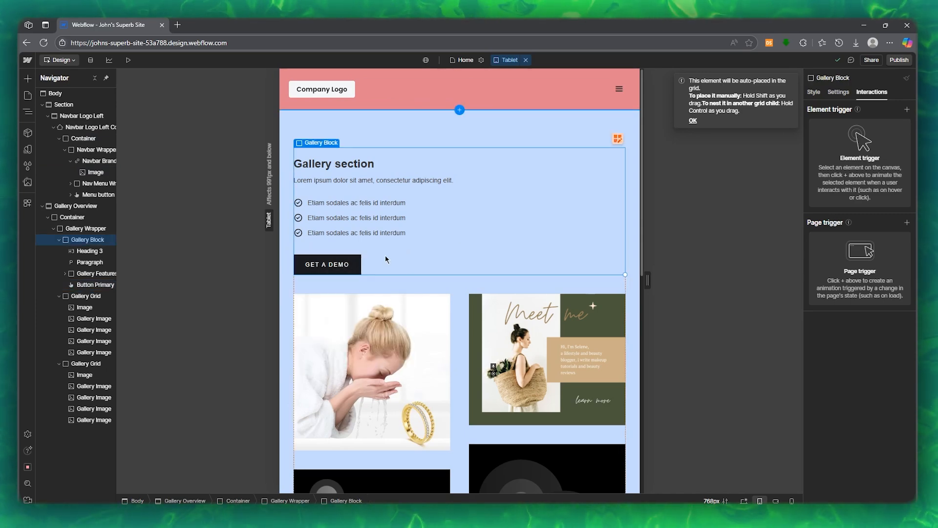
left_click(323, 269)
right_click(327, 268)
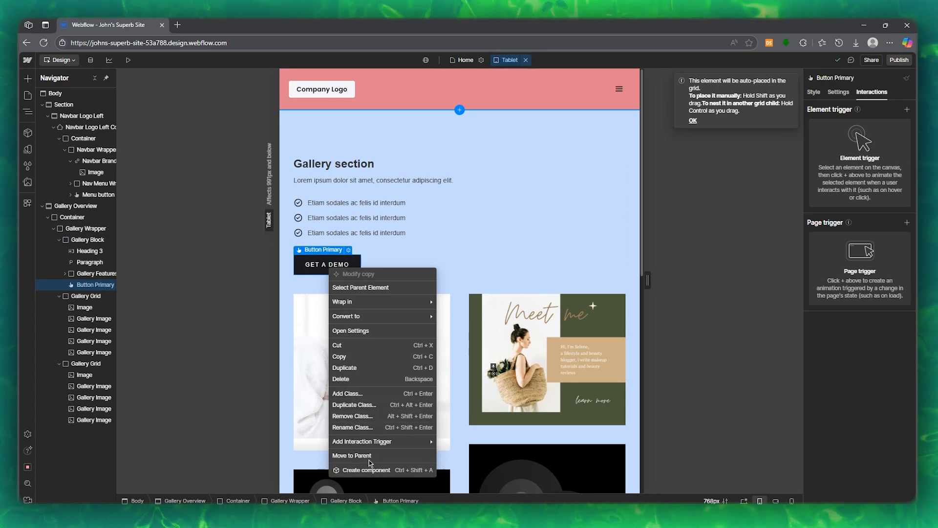
mouse_move(379, 442)
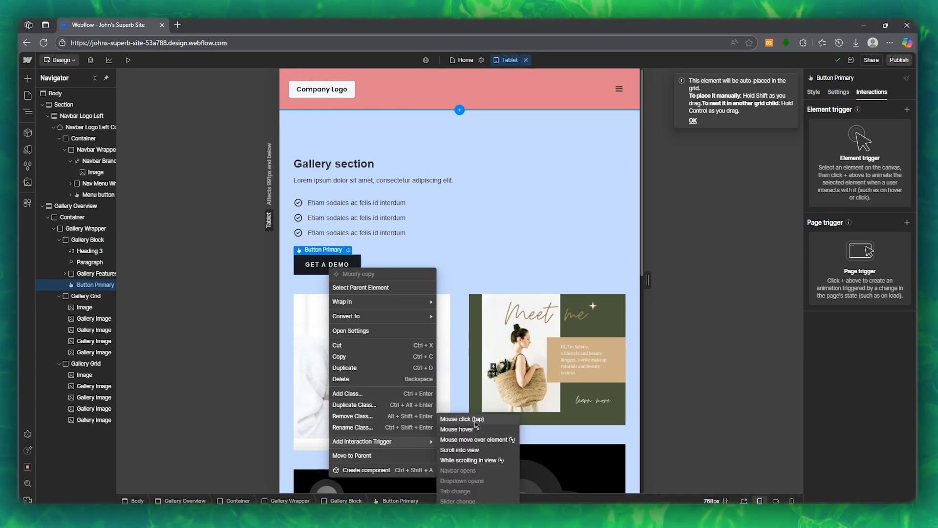
left_click(457, 429)
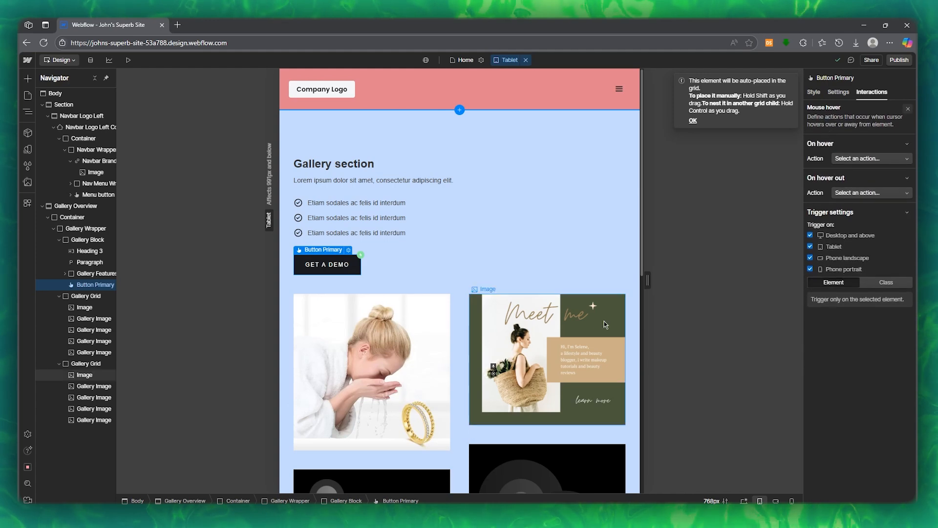
Set the button's on-hover action to Grow with the Grow in direction and a 19 ms delay, and preview it.
left_click(871, 159)
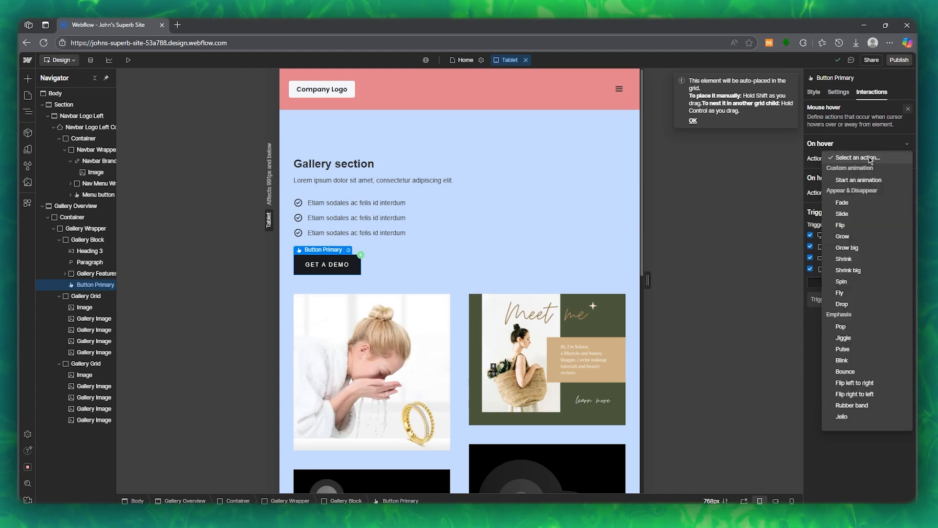
left_click(868, 236)
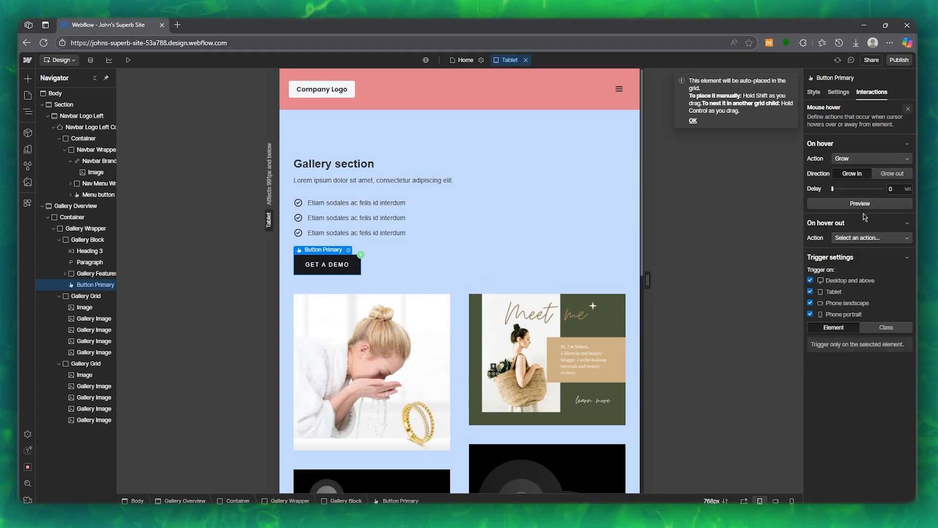
left_click_drag(832, 188, 834, 189)
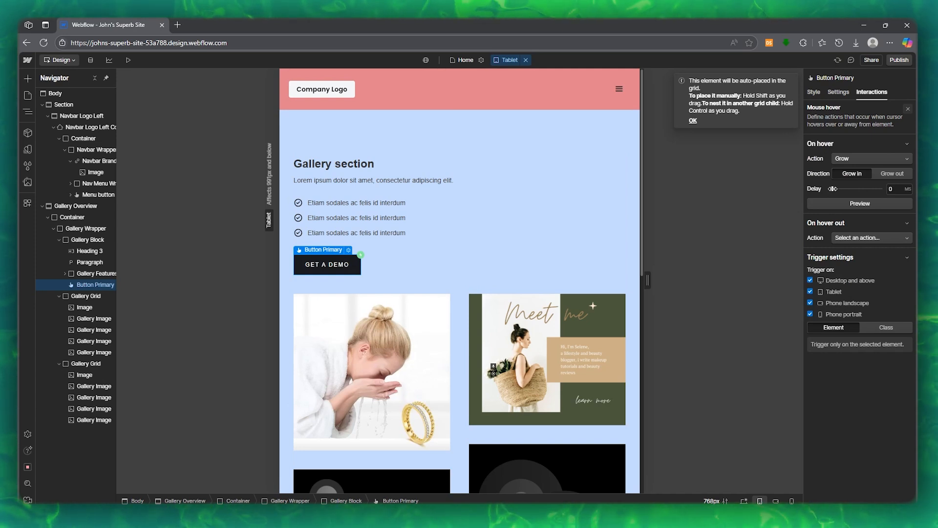
left_click(897, 176)
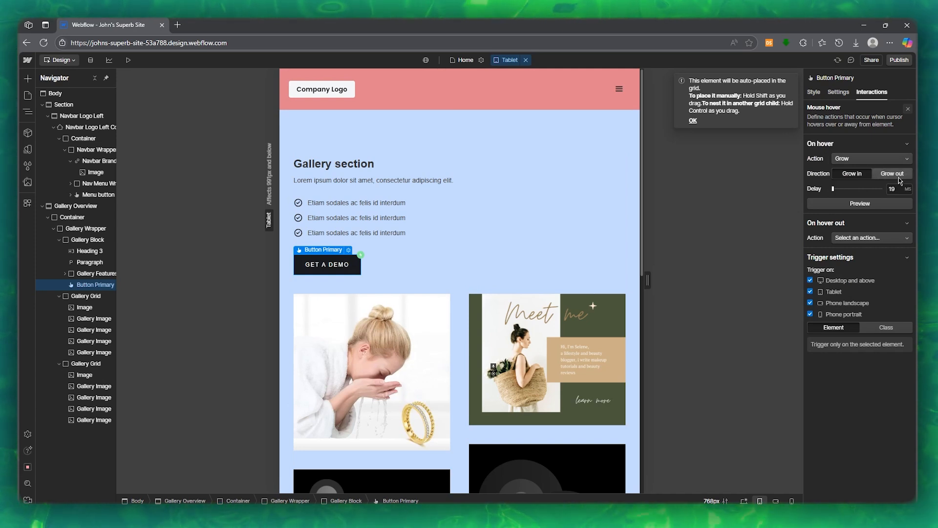
left_click(861, 177)
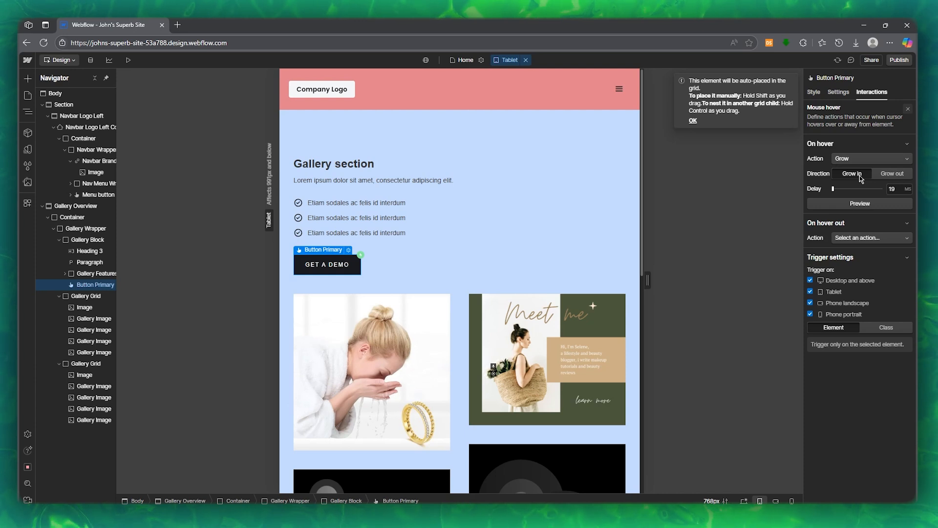
left_click(860, 203)
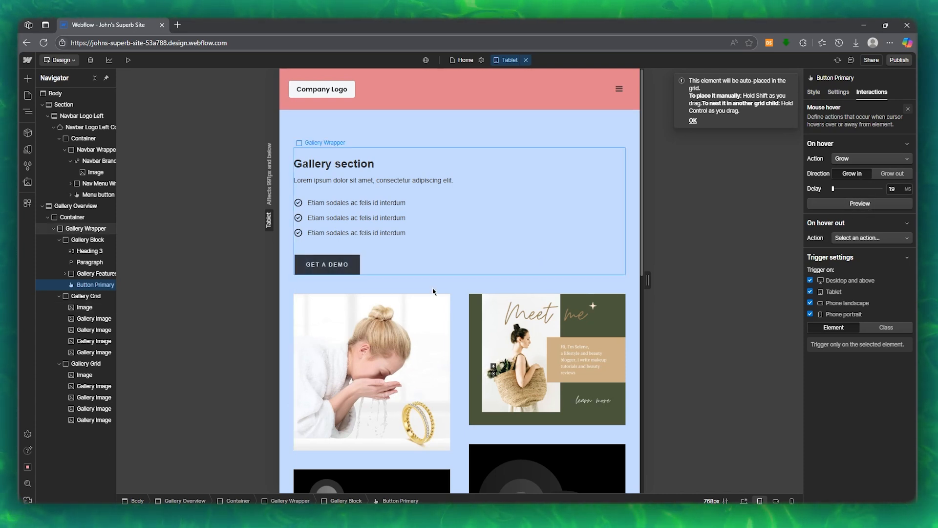
Set the Get a Demo button's hover-out action to Drop and preview the animation.
left_click(862, 238)
left_click(862, 385)
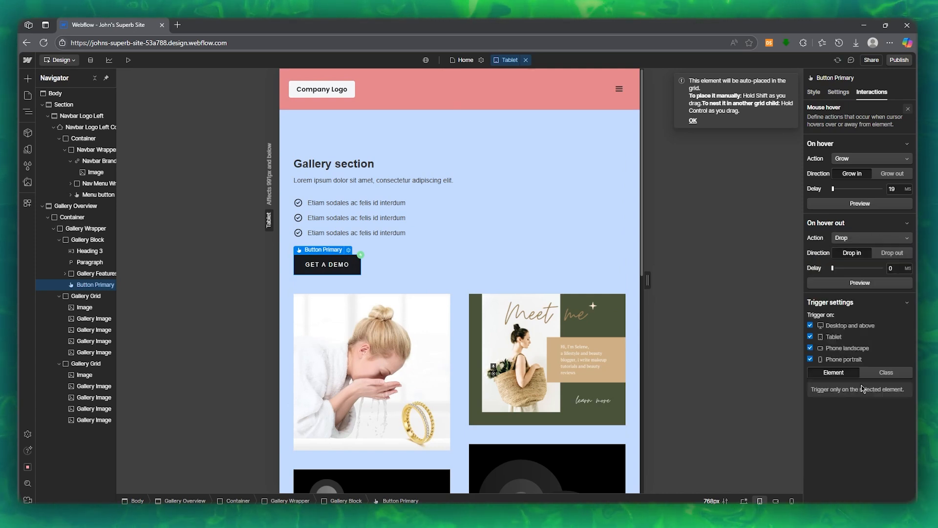
left_click(866, 284)
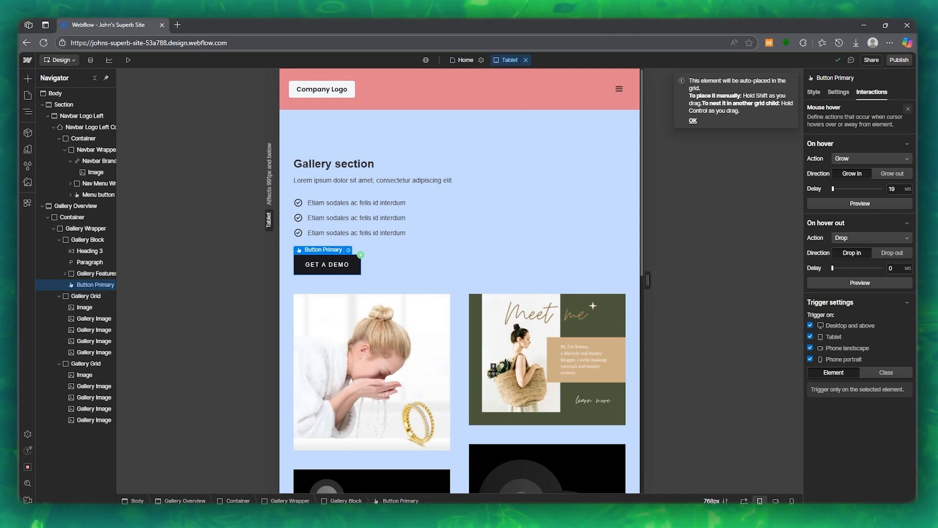
double_click(328, 264)
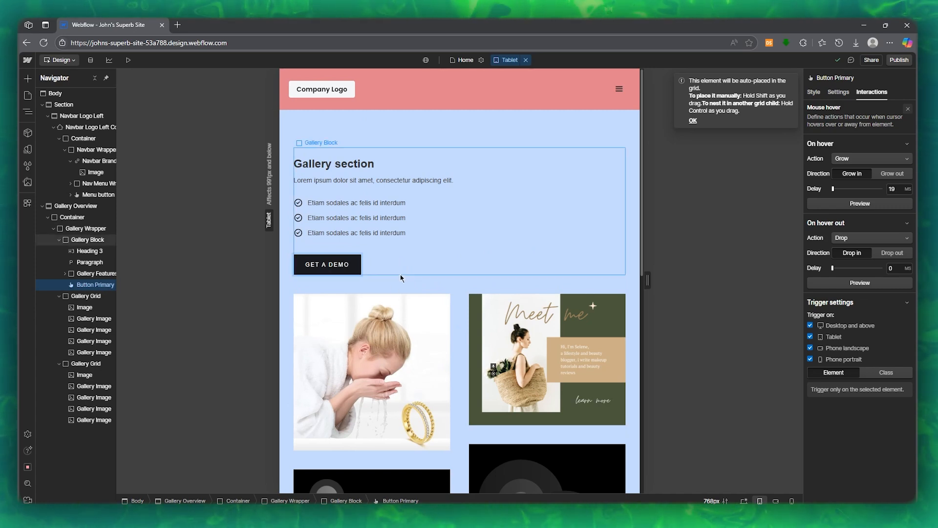
left_click(855, 285)
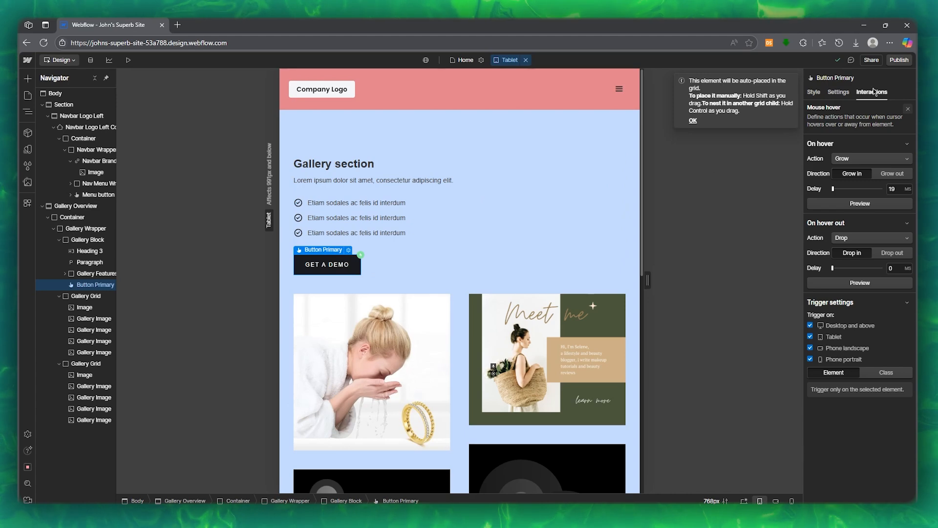
Try to publish the site to the selected domains and dismiss the publishing options.
left_click(900, 60)
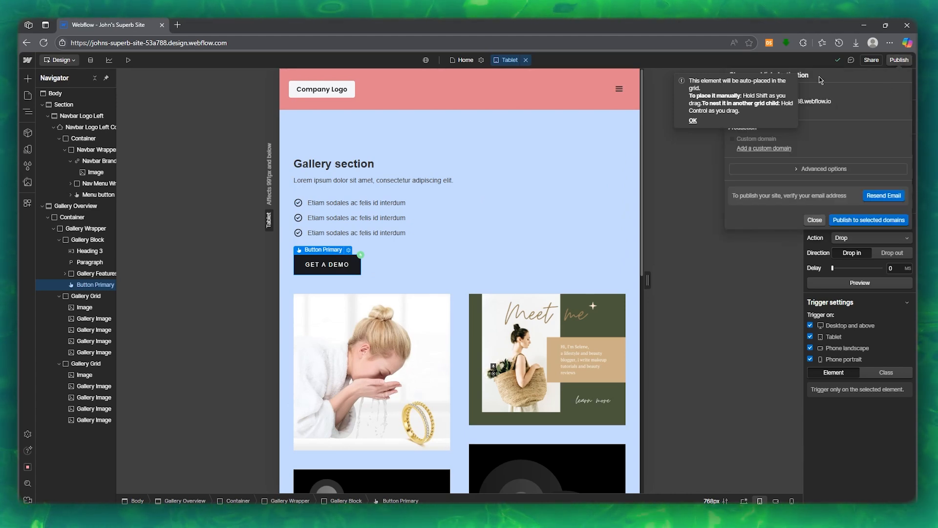
left_click(865, 220)
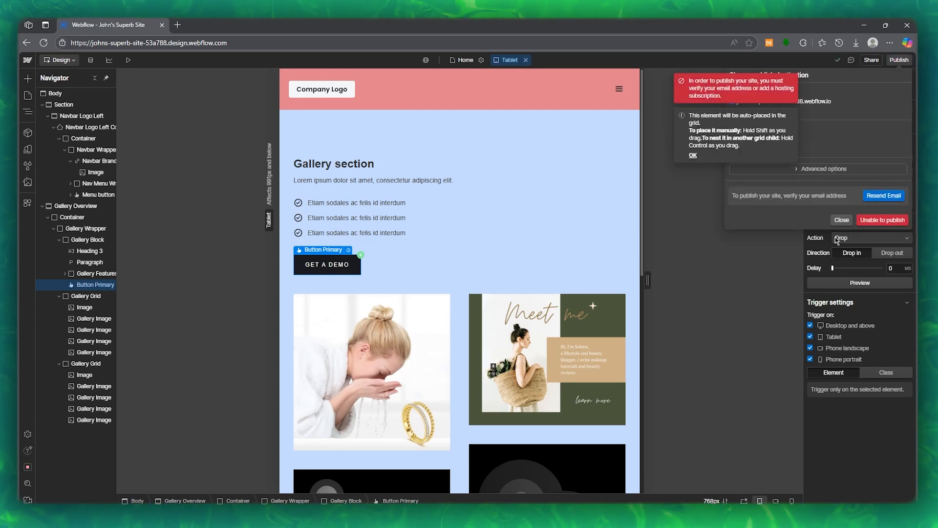
left_click(718, 244)
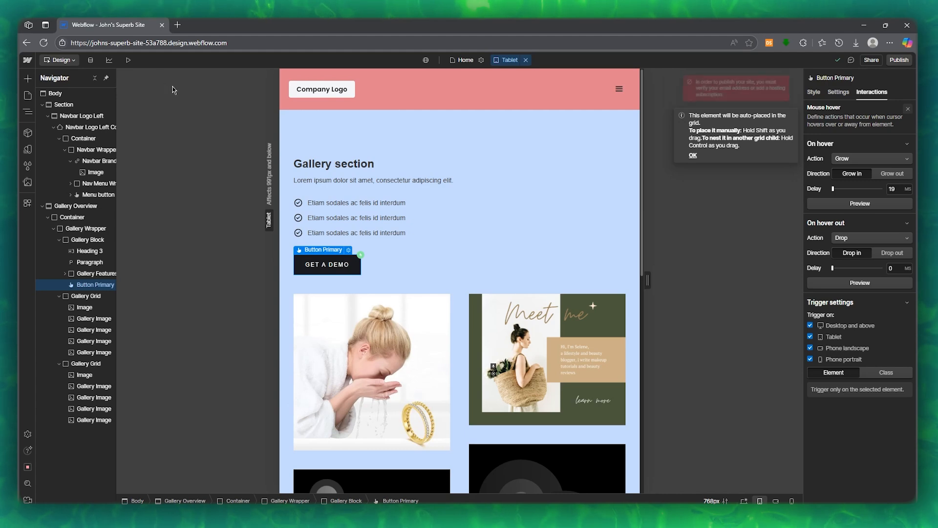
Leave the Designer for the Dashboard.
left_click(28, 60)
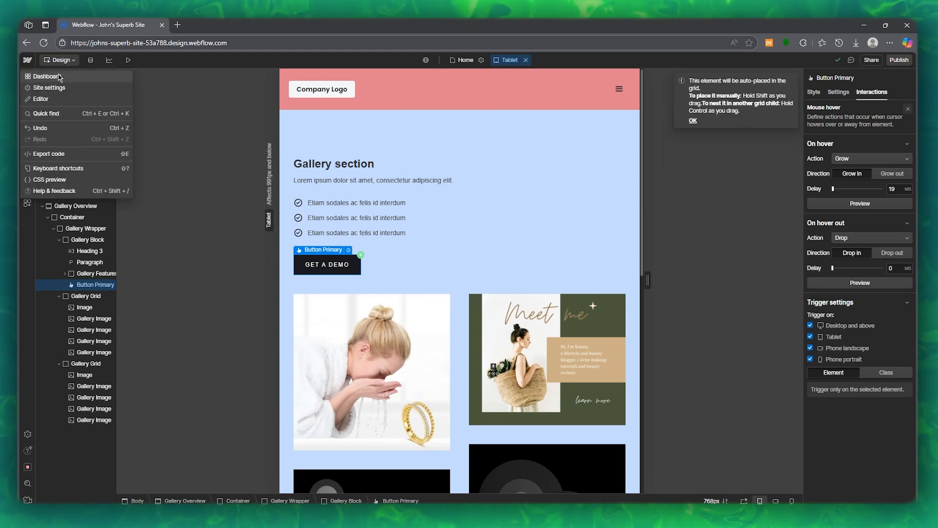